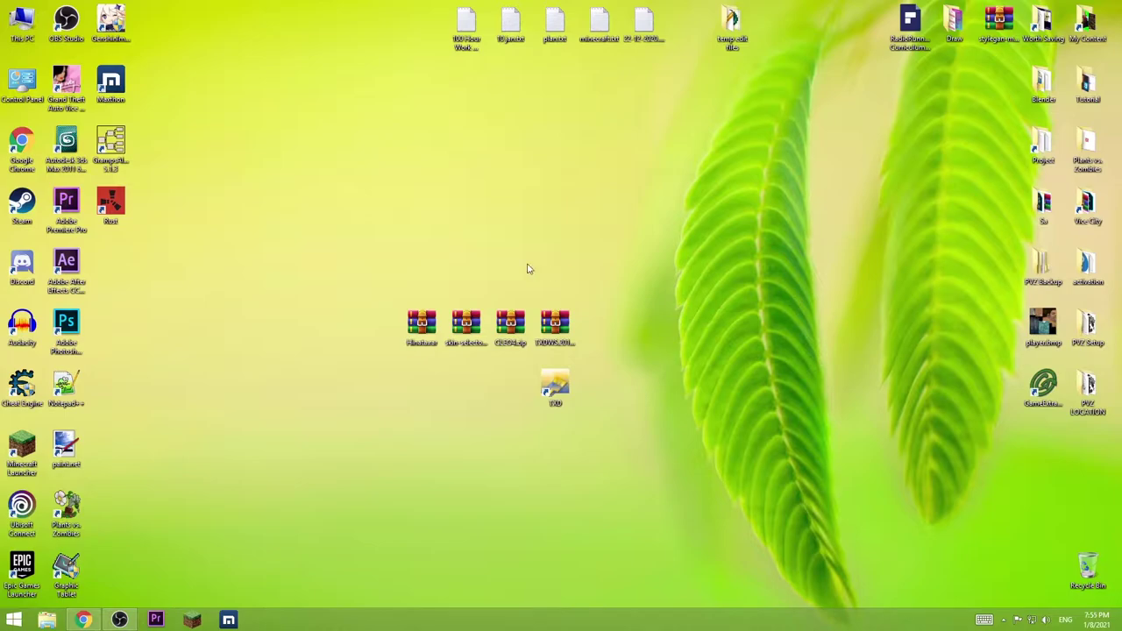
- Select the TXDWS_2012_3 archive among the four archives on the desktop
drag(367, 292, 628, 356)
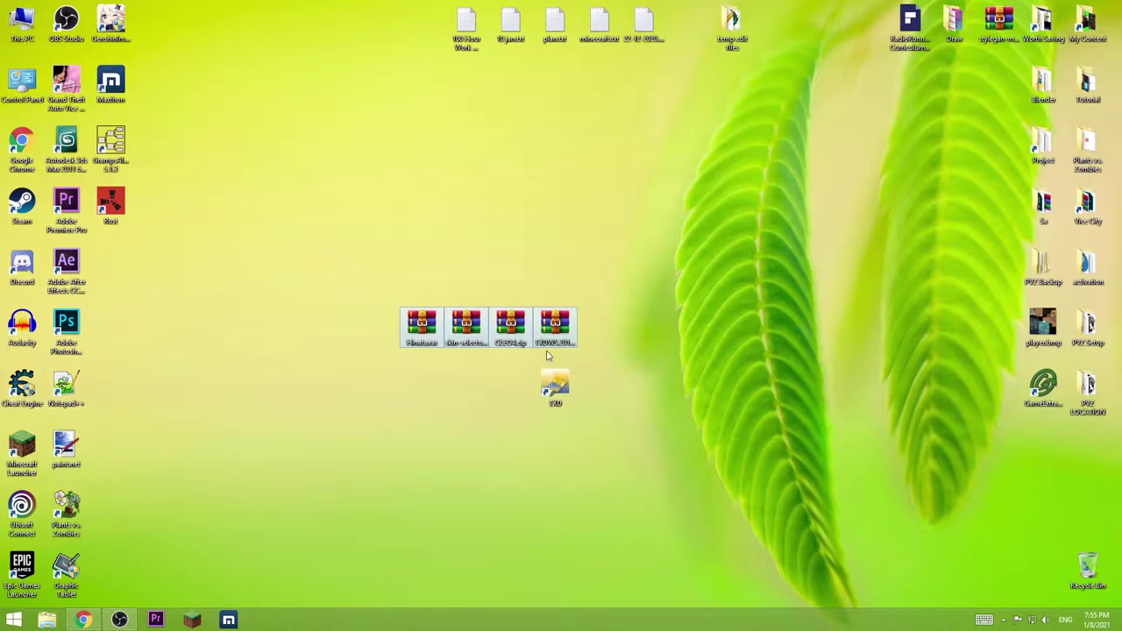
click(507, 391)
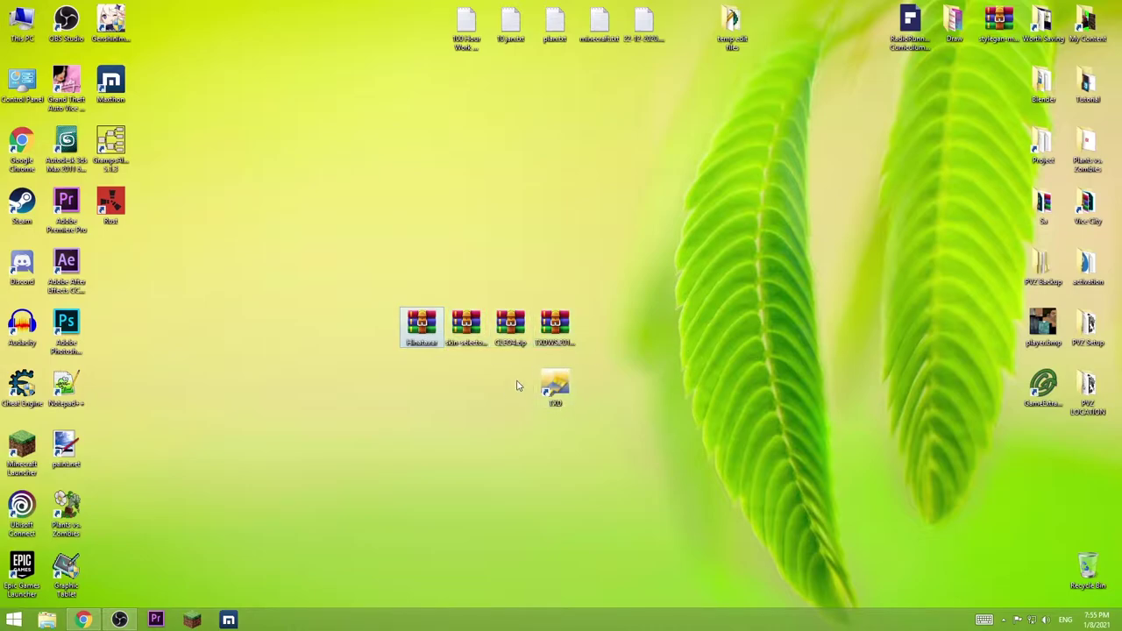
click(464, 327)
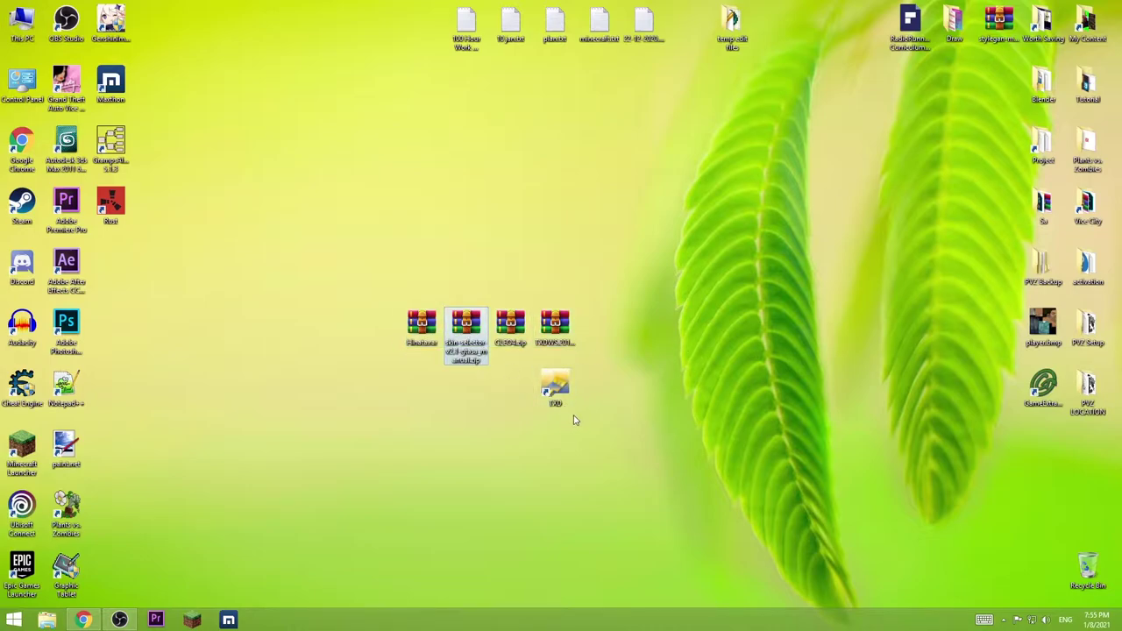
click(507, 339)
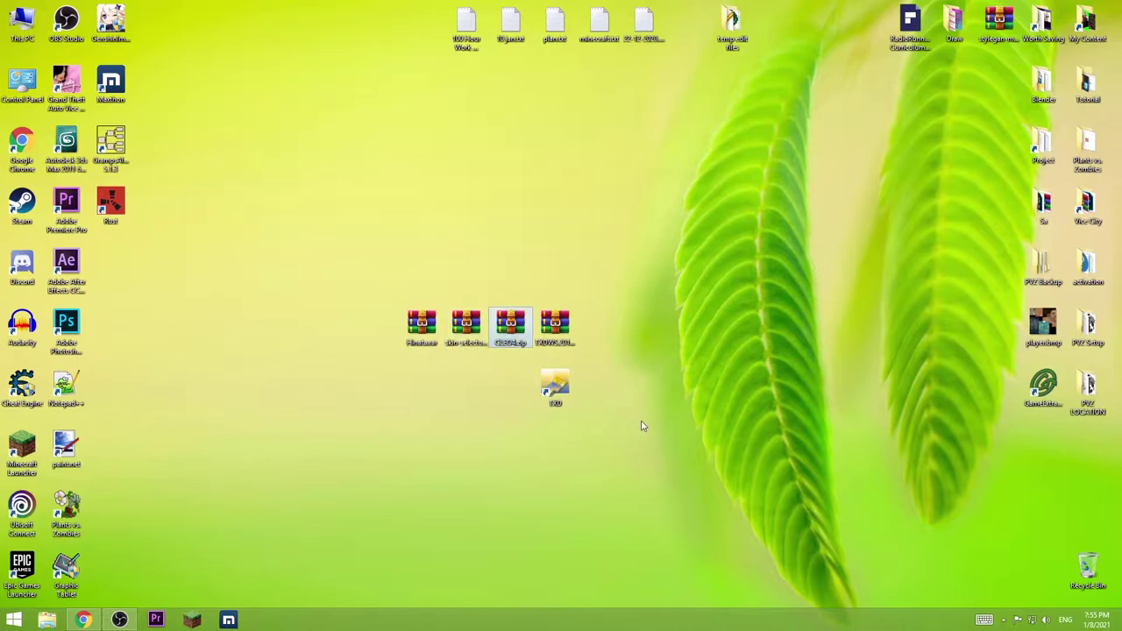
click(554, 323)
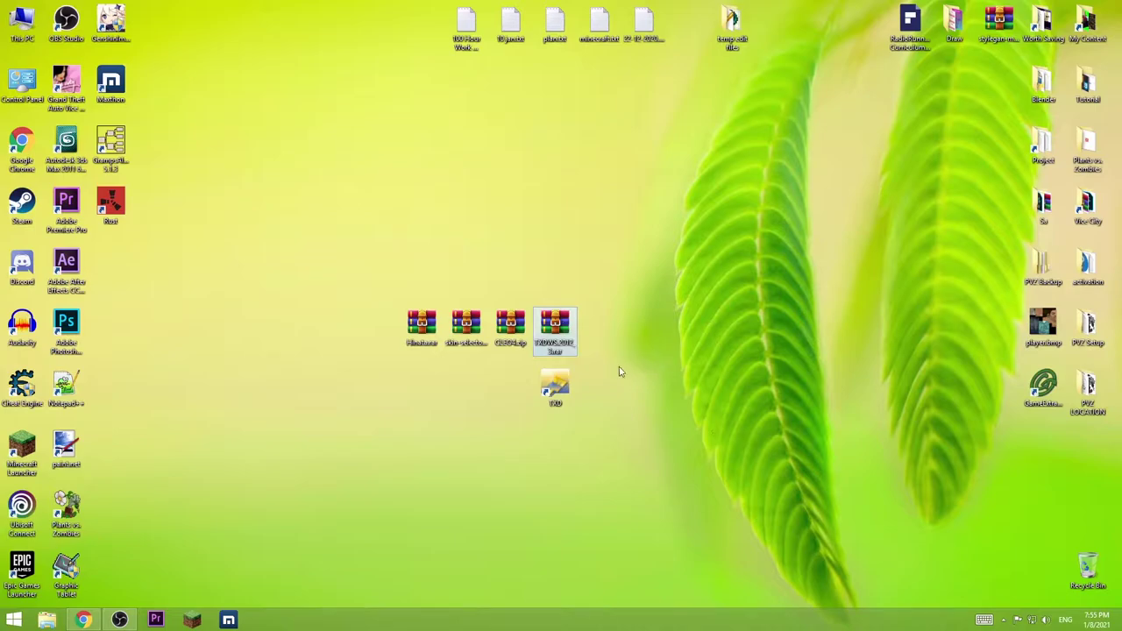
- Look inside TXDWS_2012_3.rar, then launch TXD Workshop and minimize it for later
double_click(563, 339)
drag(520, 204, 754, 289)
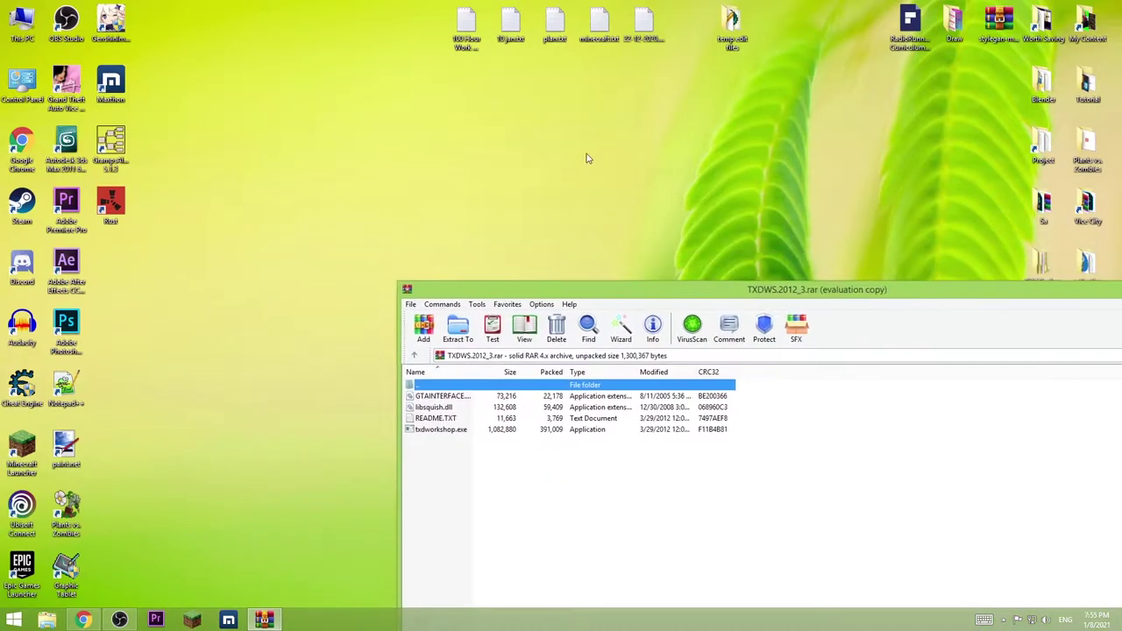
right_click(587, 157)
drag(833, 300, 575, 221)
click(959, 214)
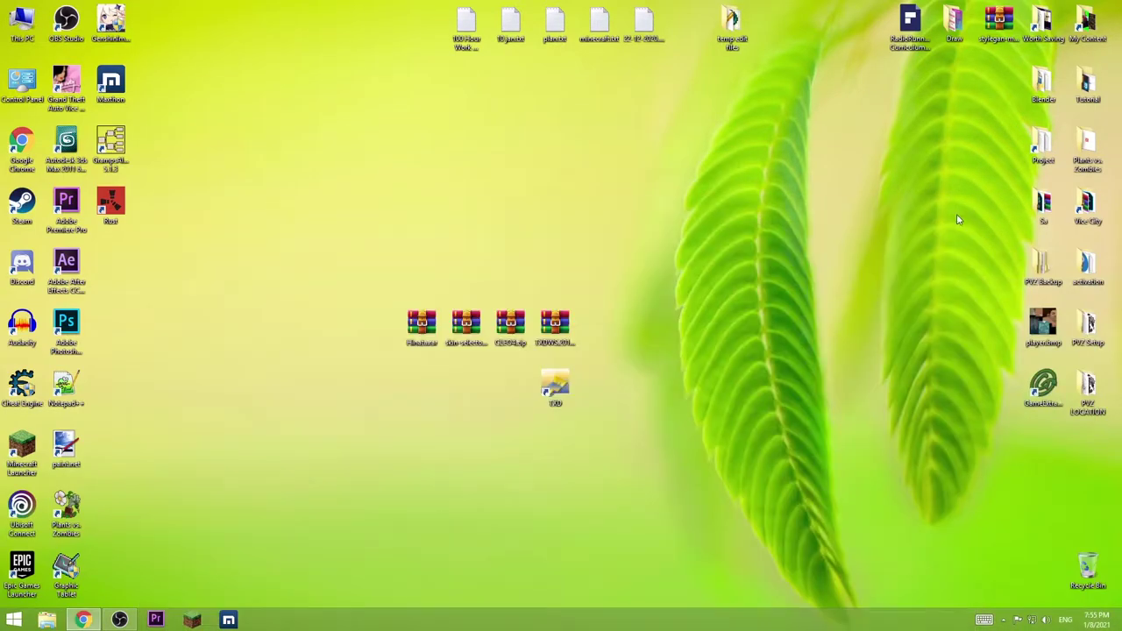
double_click(558, 386)
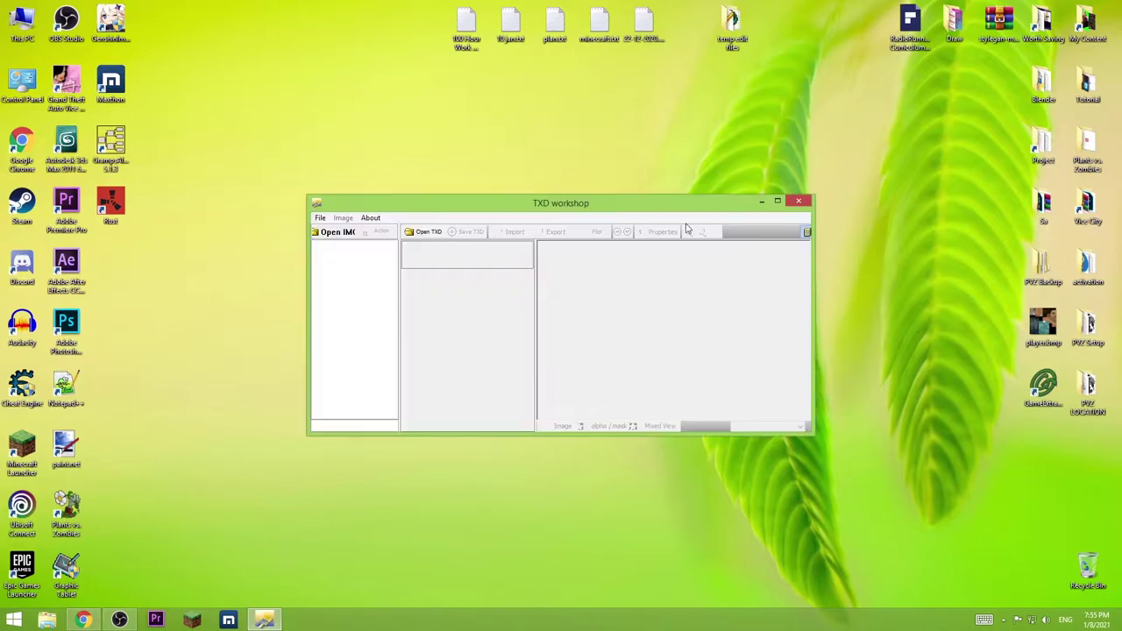
drag(618, 204, 756, 273)
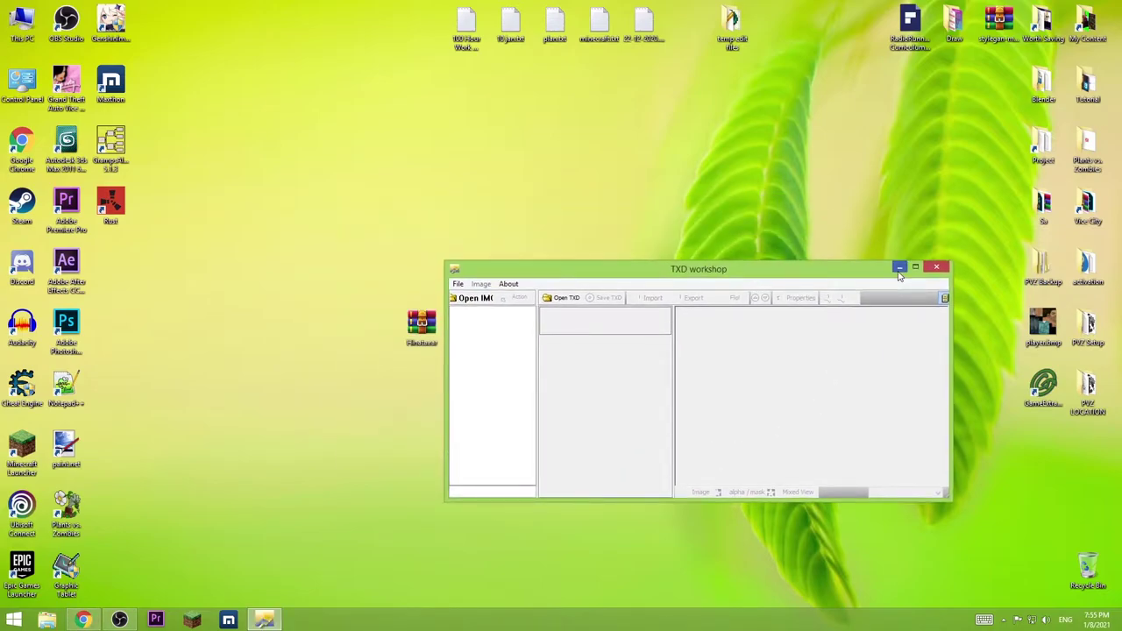
click(900, 268)
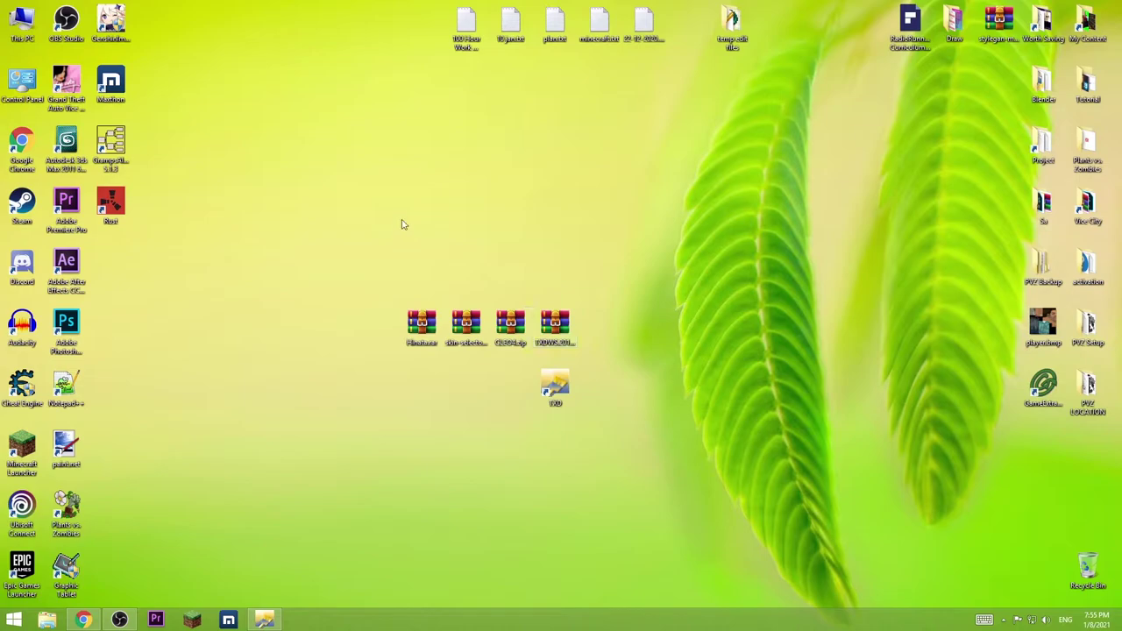
- Extract the Hinata - Kokoro folder from Hinata.rar onto the desktop
double_click(415, 328)
drag(500, 210, 782, 213)
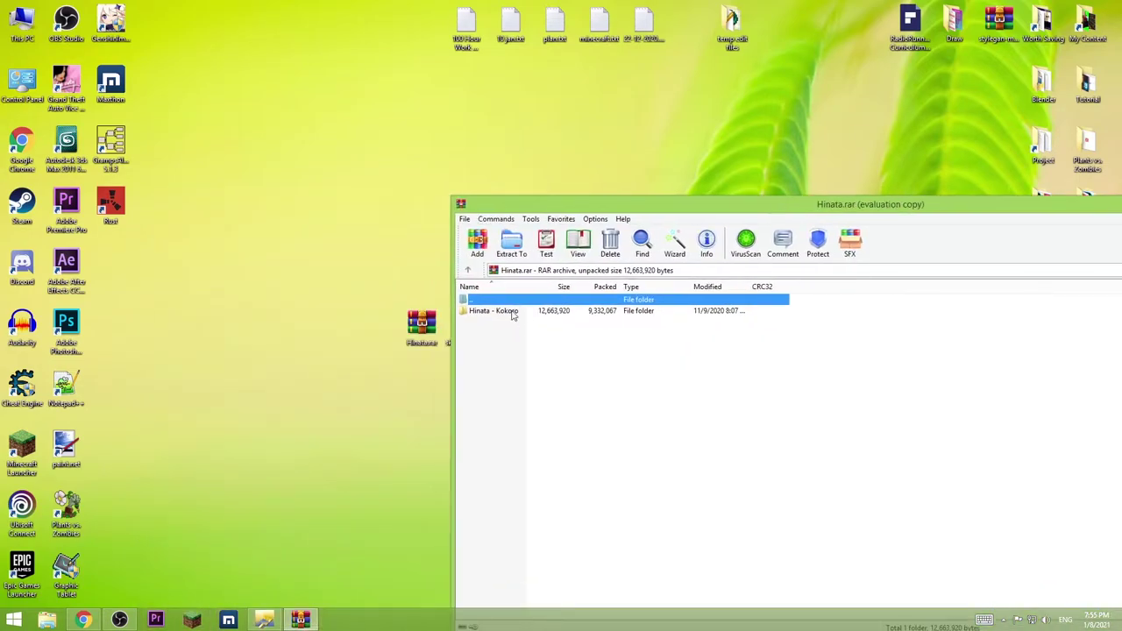
drag(514, 315, 376, 213)
key(Escape)
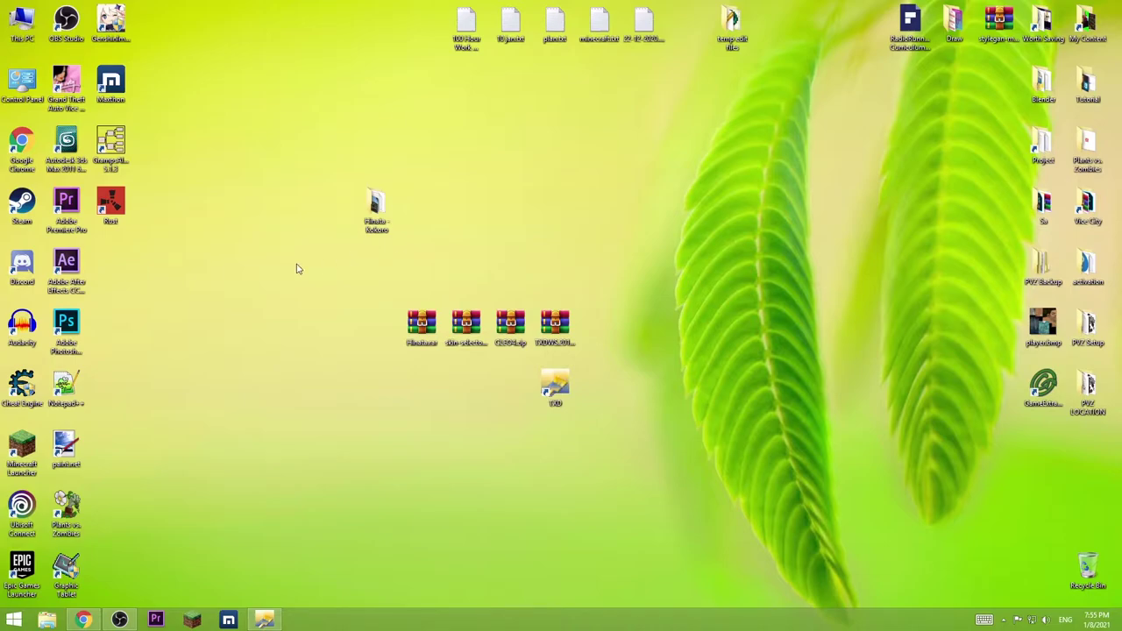
- Open D:\Games\SA\GTA San Andreas in Explorer, placed on the right
double_click(21, 24)
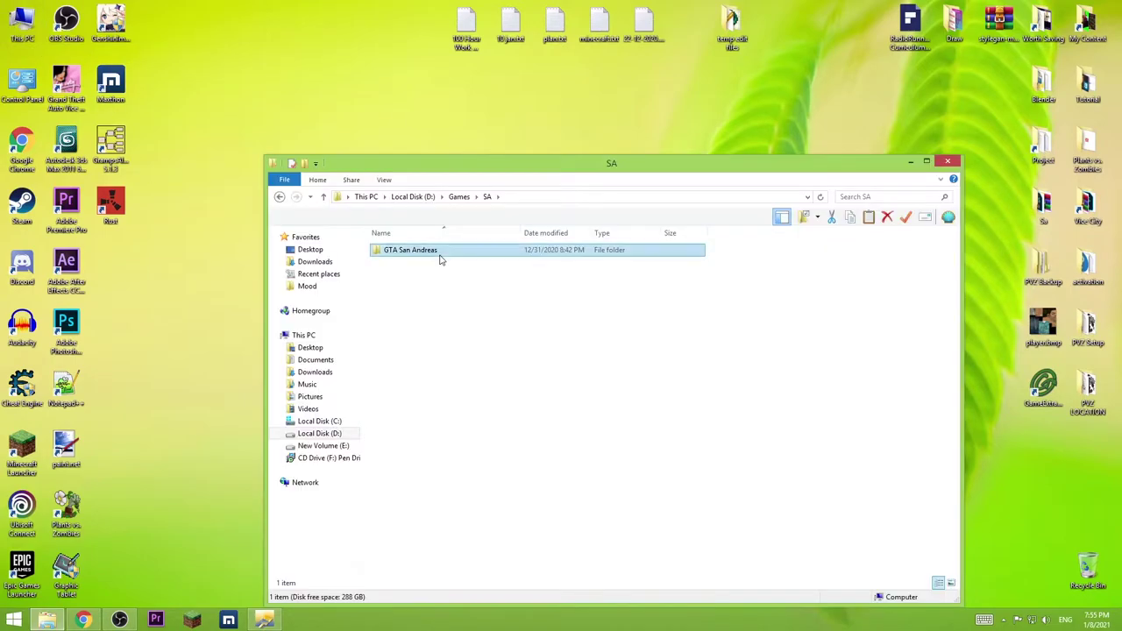
double_click(440, 254)
drag(503, 163, 894, 170)
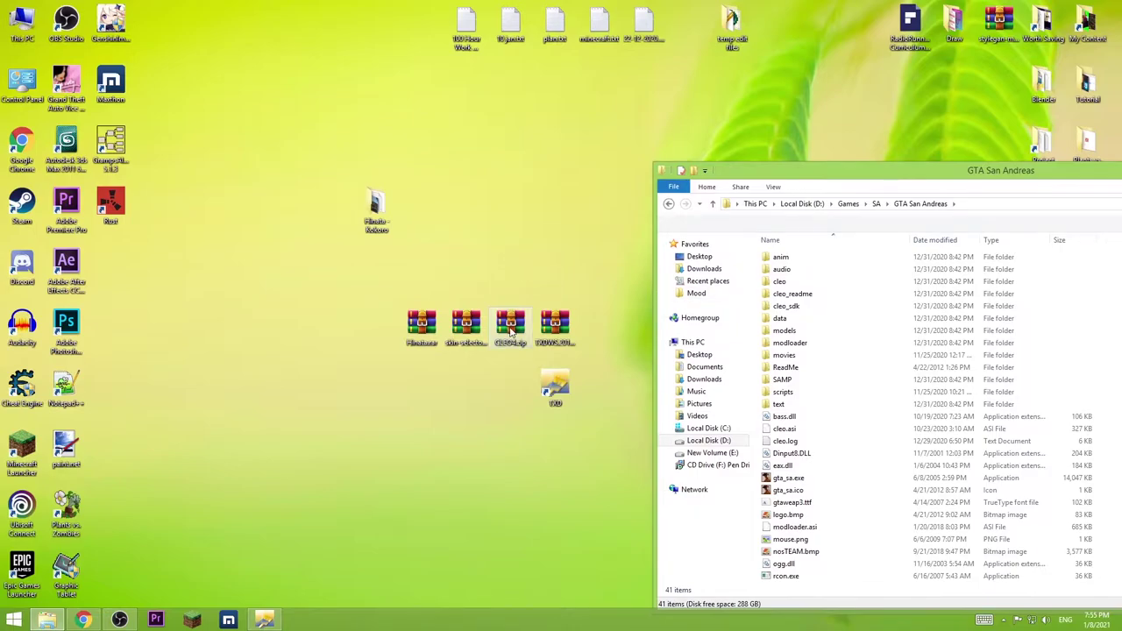
- Drag all CLEO4.zip entries into the GTA San Andreas folder, dismissing the replace prompt
double_click(510, 330)
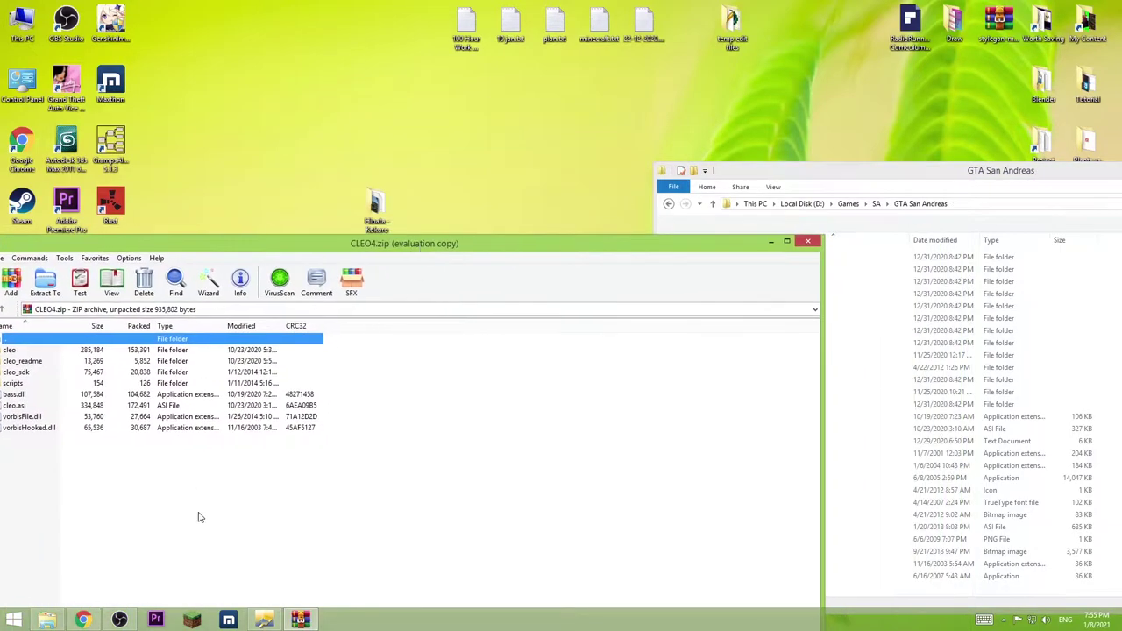
drag(199, 517, 41, 341)
drag(300, 252, 343, 409)
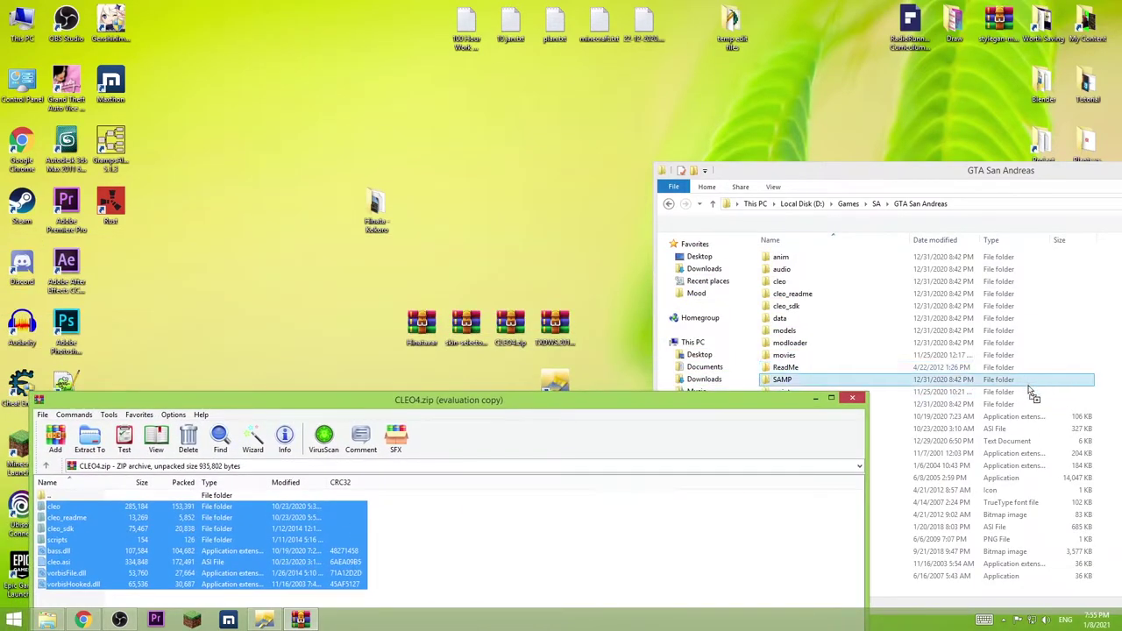
drag(739, 486, 1103, 456)
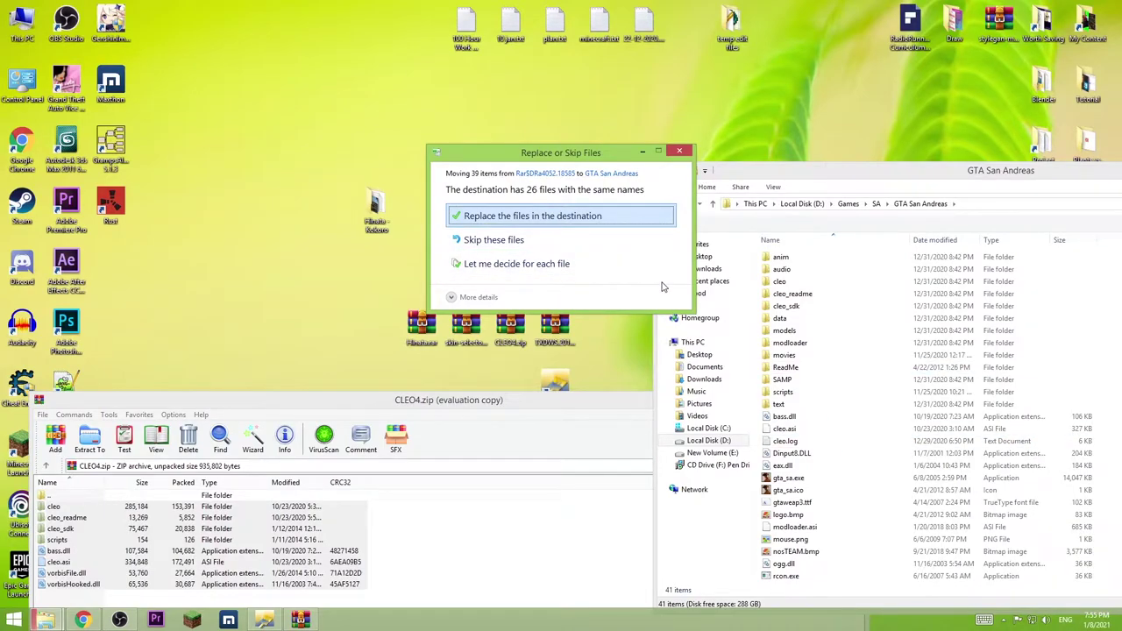
click(680, 155)
drag(526, 399, 390, 303)
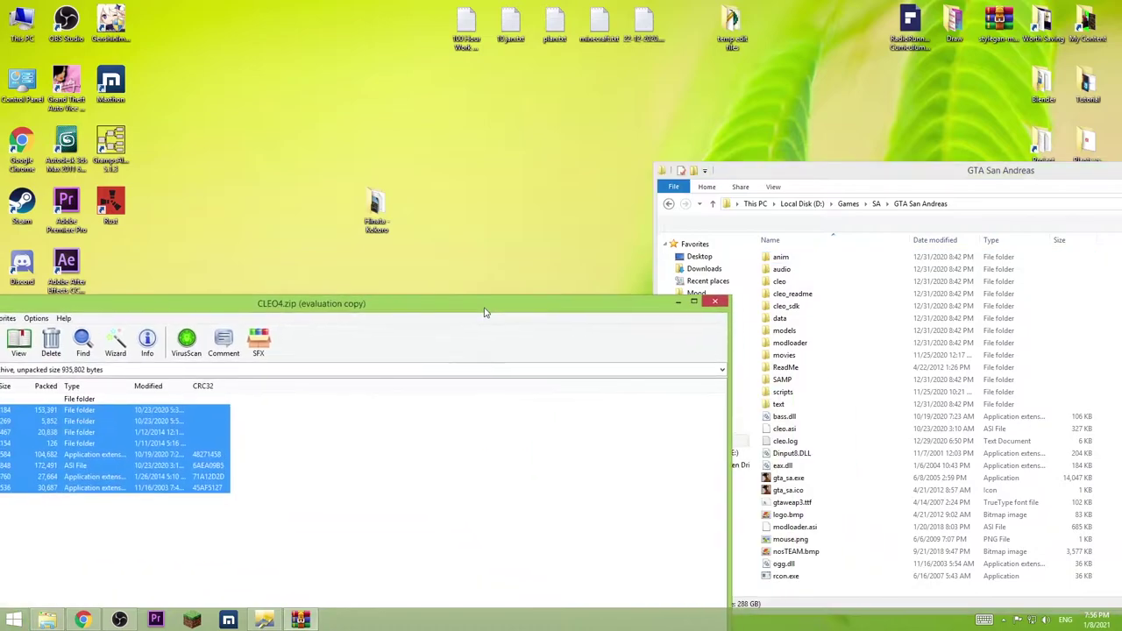
click(717, 302)
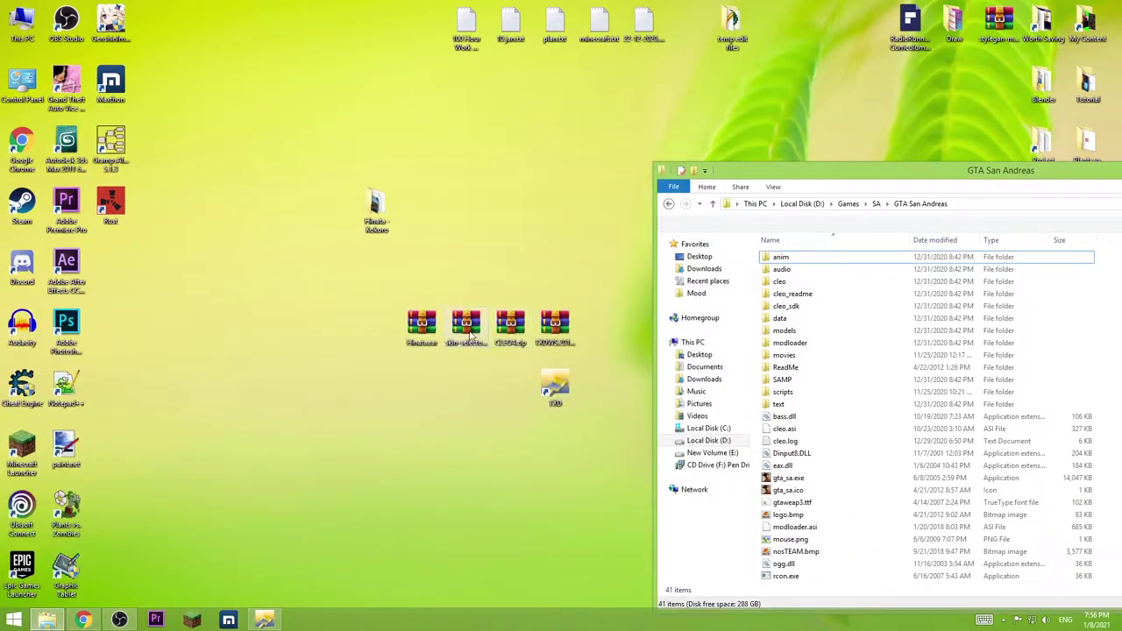
- Select skin.img and skin_c.cs under To copy to game folder\CLEO in the skin-selector archive
drag(469, 335, 444, 404)
double_click(426, 397)
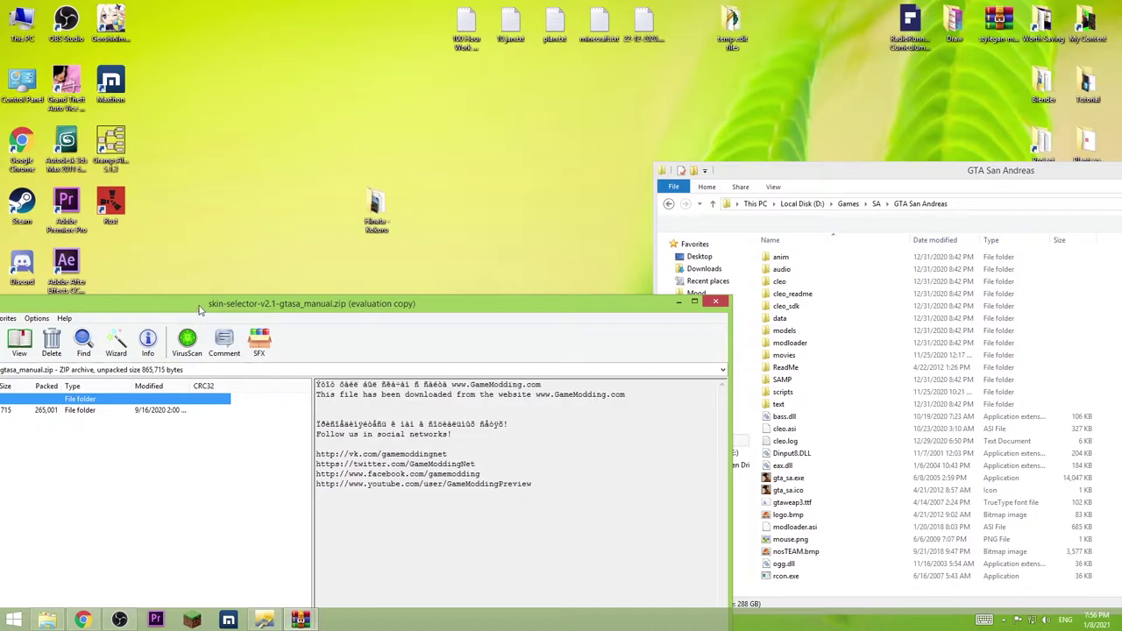
double_click(186, 411)
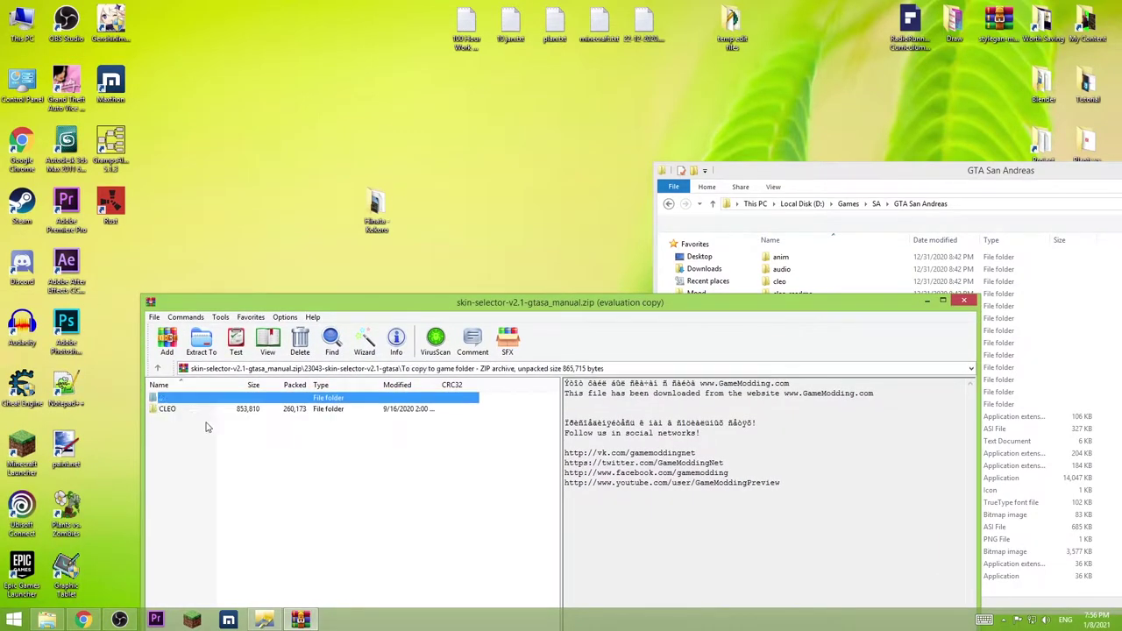
double_click(176, 412)
drag(213, 447, 179, 405)
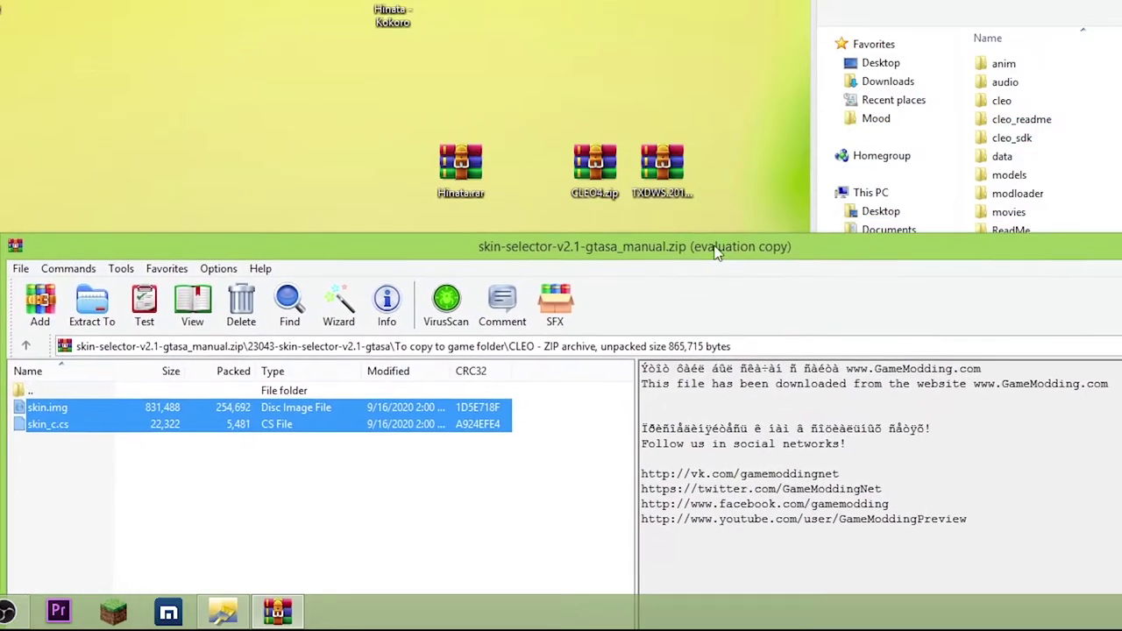
- Drag skin.img and skin_c.cs into the game's cleo folder
click(1039, 103)
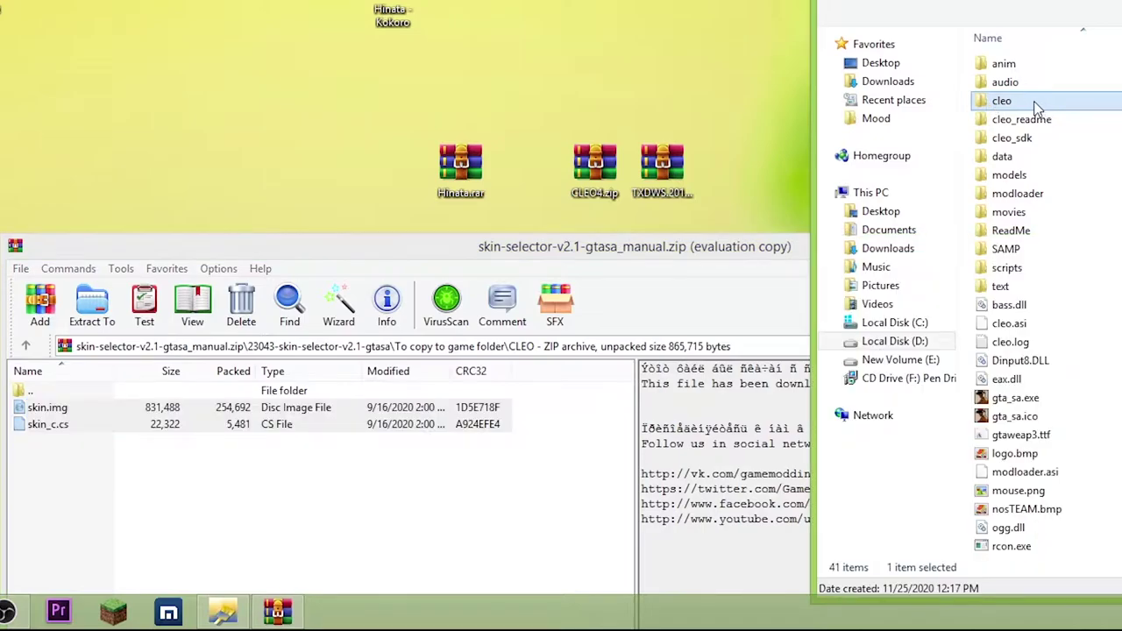
double_click(1037, 104)
drag(285, 519, 250, 448)
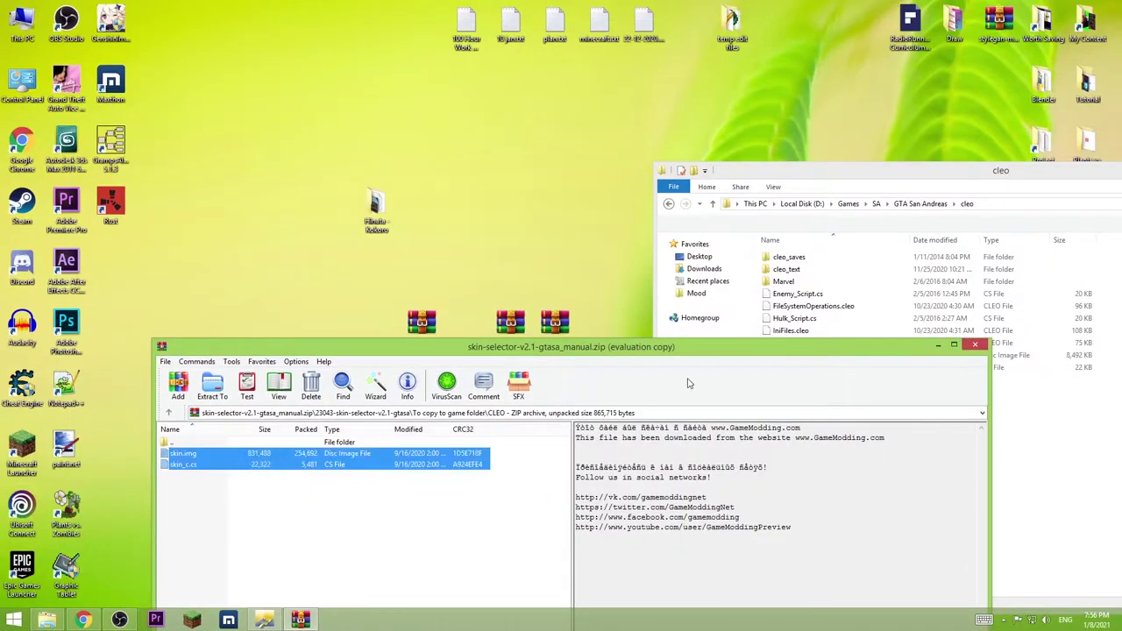
drag(775, 351, 775, 463)
drag(202, 495, 876, 395)
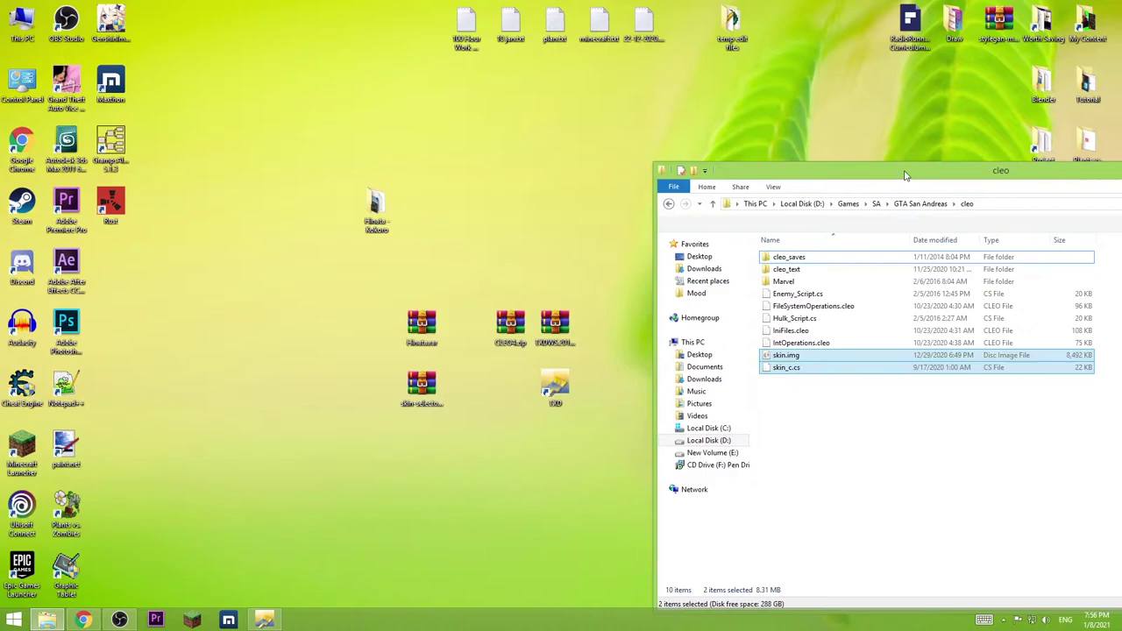
drag(905, 175, 735, 170)
- Open GTA San Andreas\data\gta.dat with Edit with Notepad++
click(745, 198)
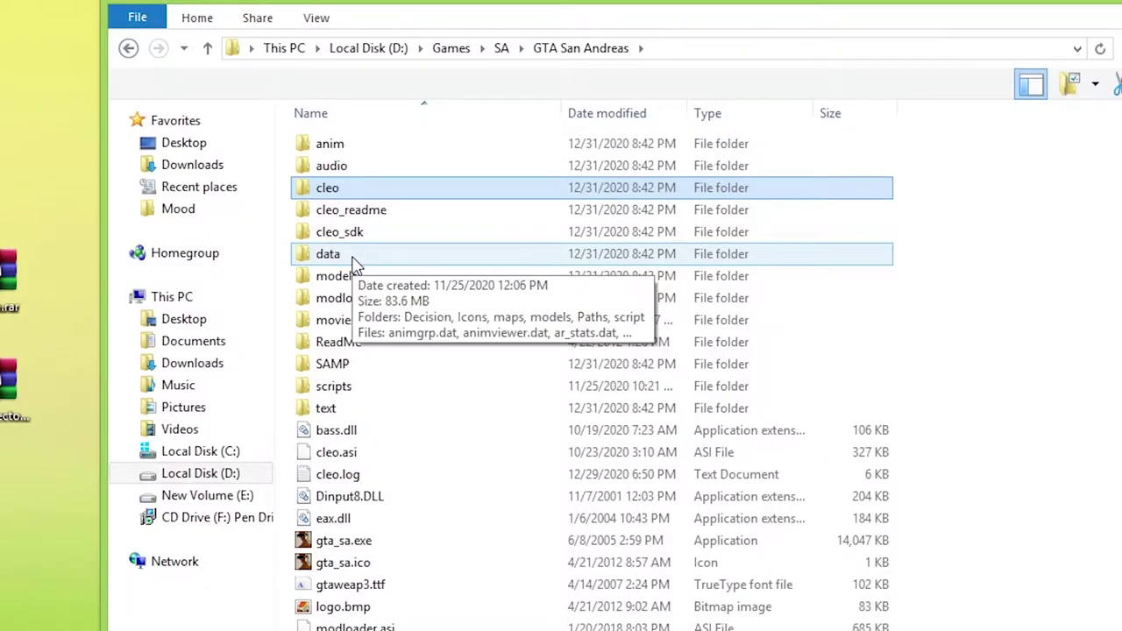
double_click(354, 259)
scroll(482, 316, down, 5)
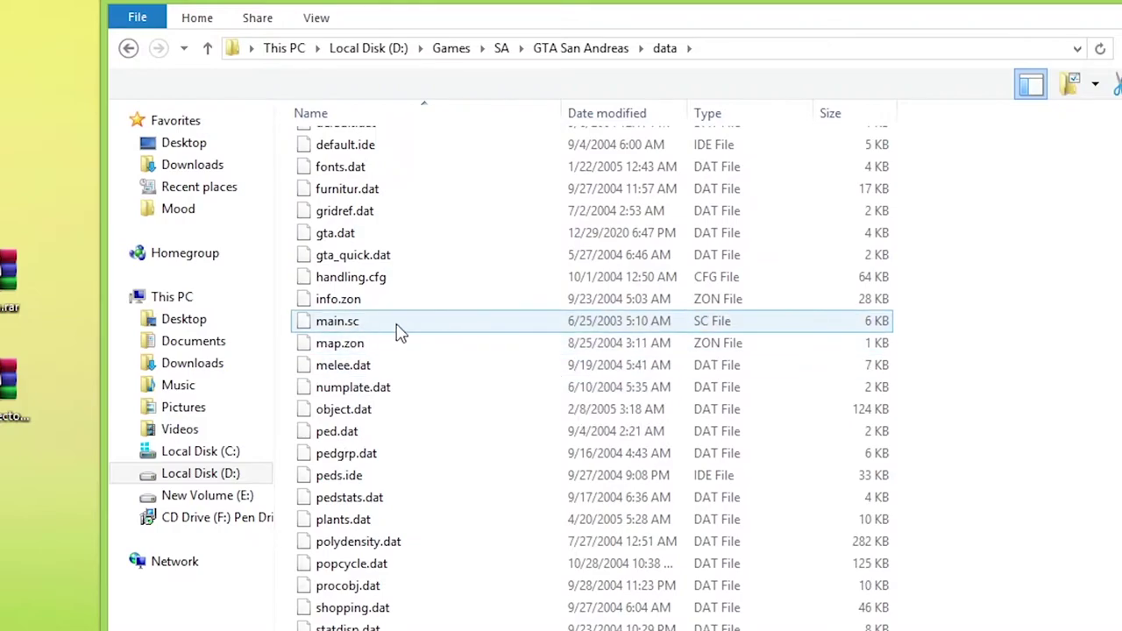
click(370, 232)
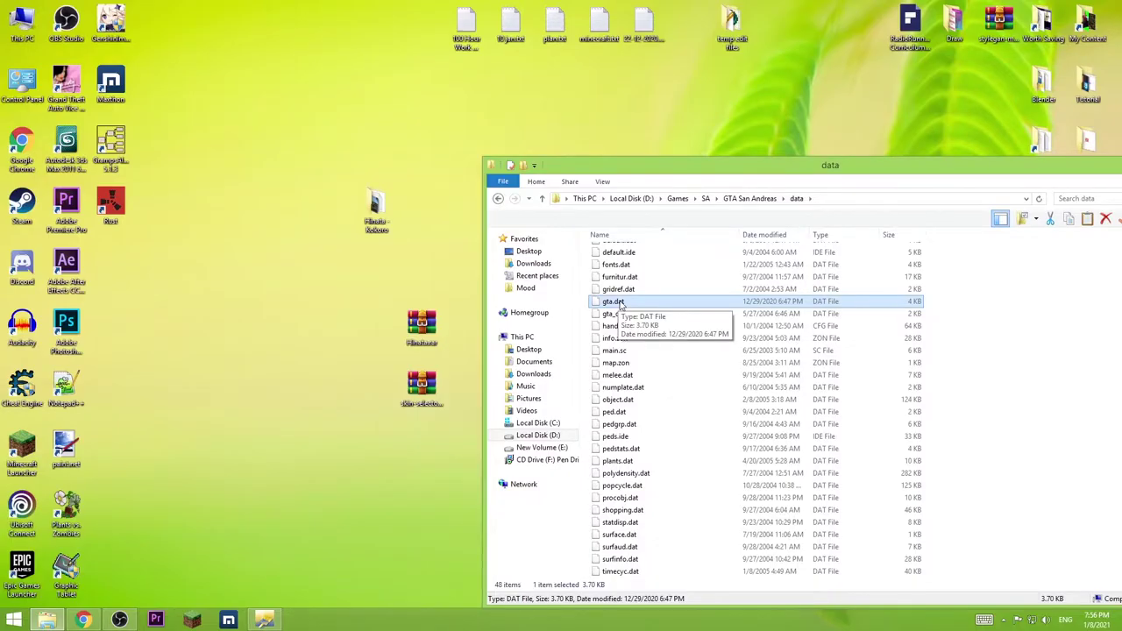
right_click(620, 302)
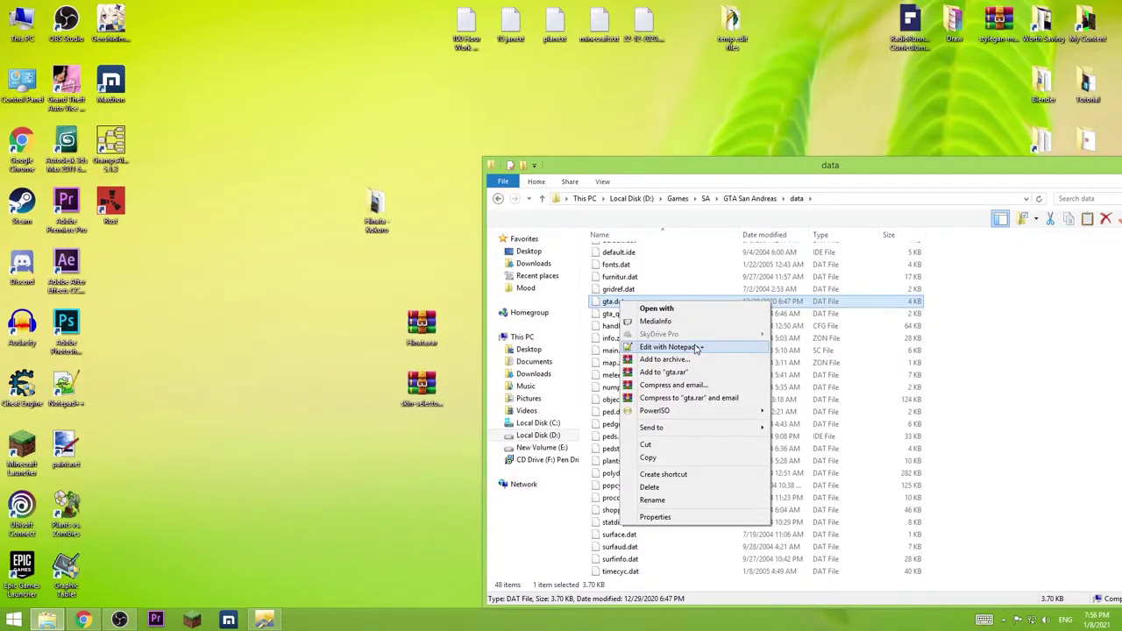
click(697, 348)
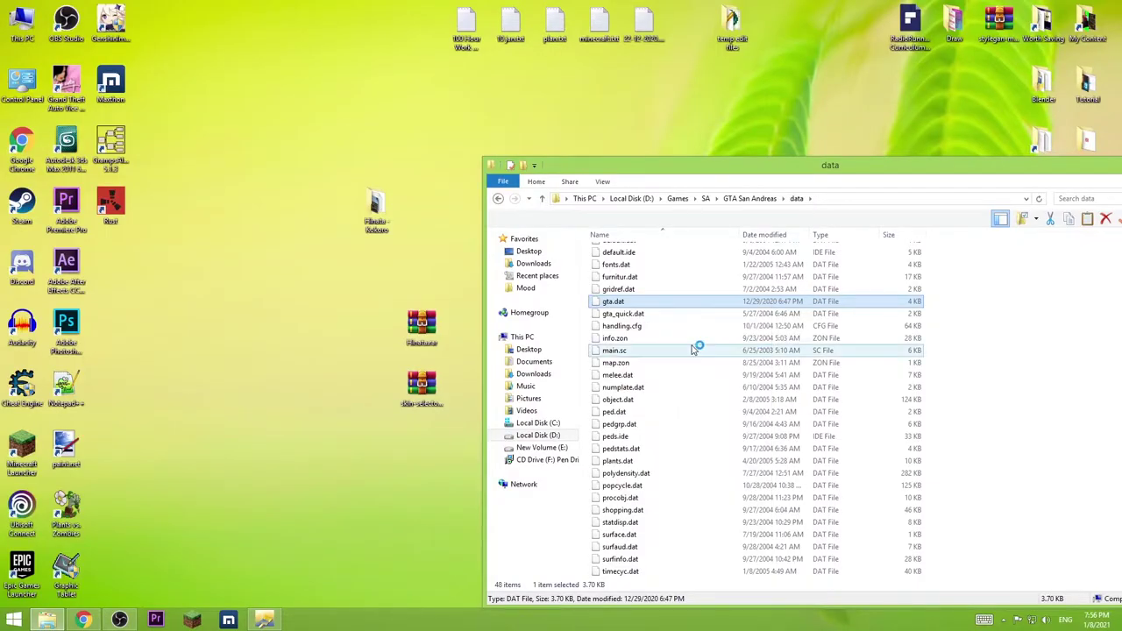
- Confirm line 8 of gta.dat reads IMG cleo\skin.img after the three existing IMG entries
drag(246, 9, 566, 138)
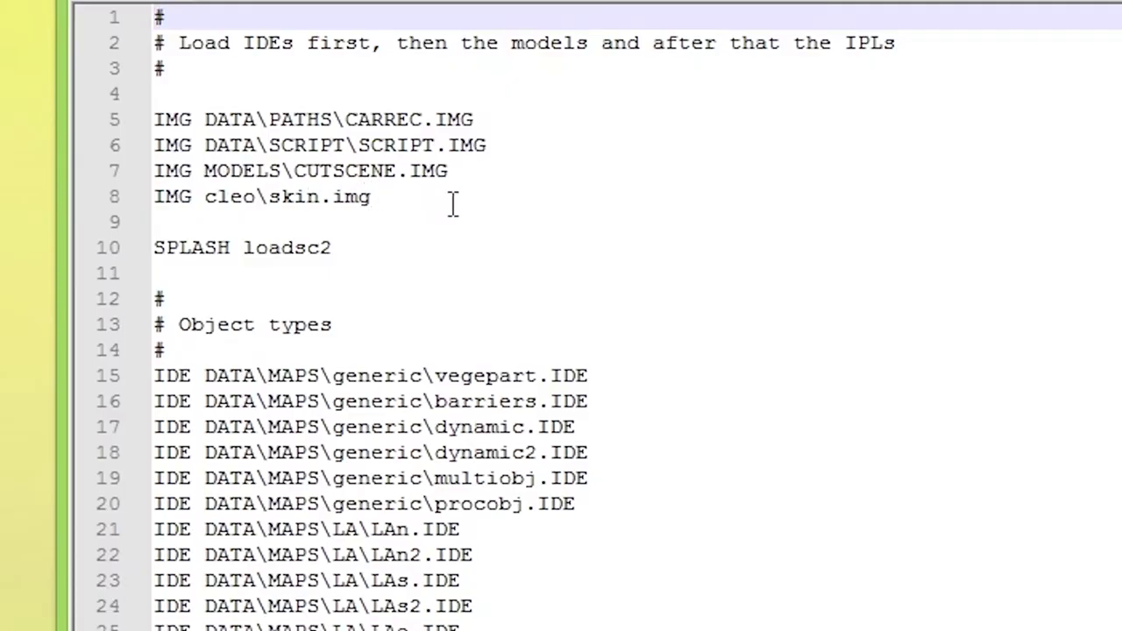
click(453, 201)
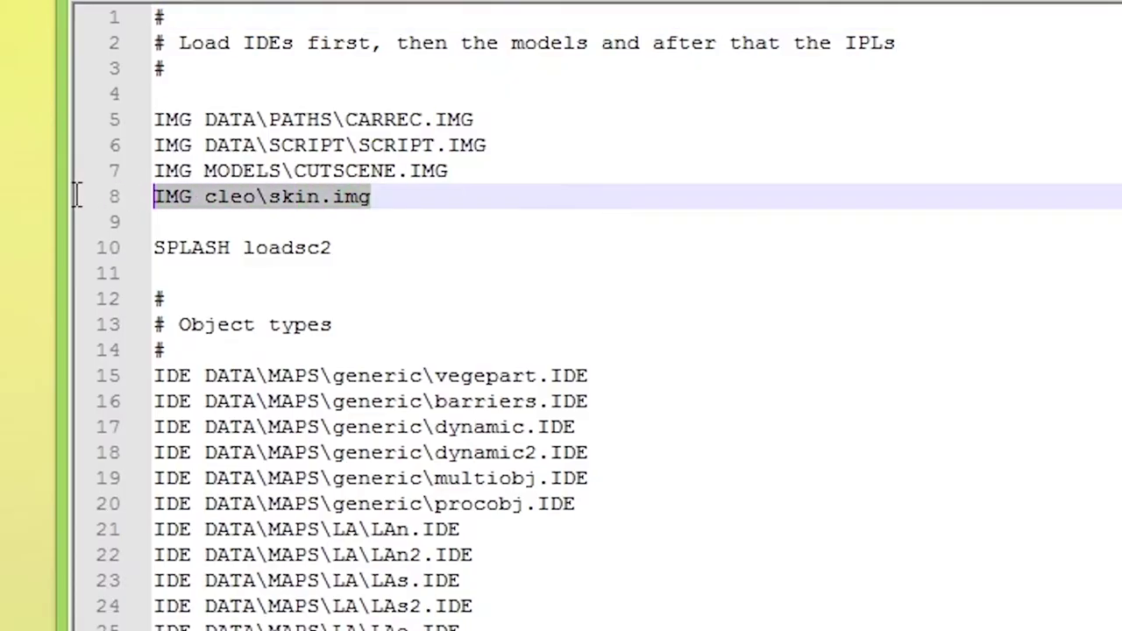
click(513, 169)
drag(513, 168, 154, 119)
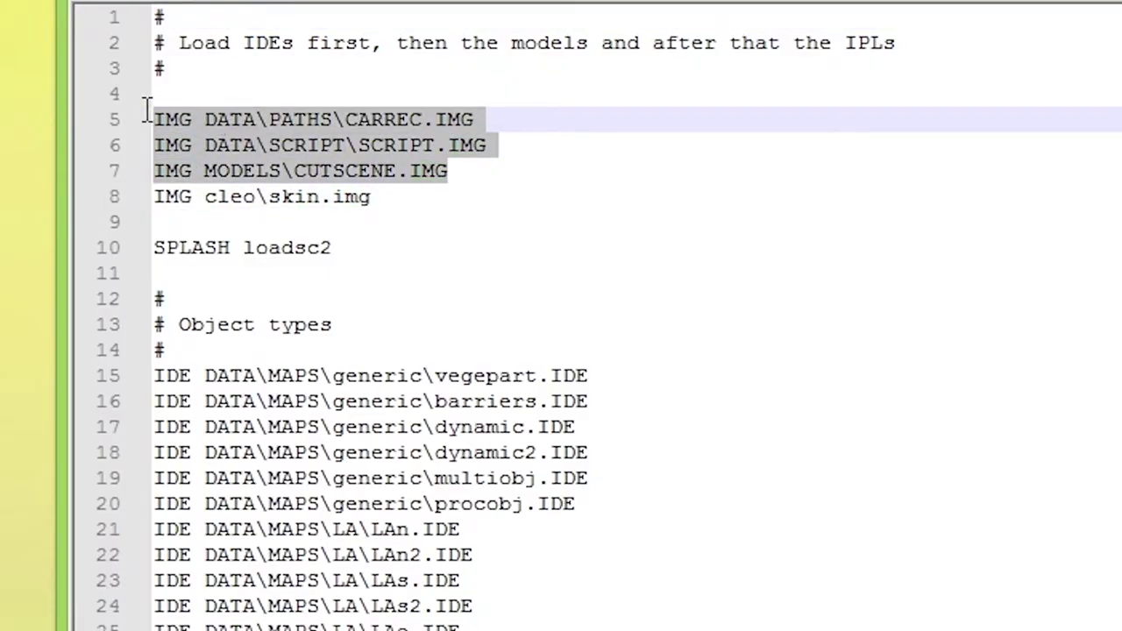
click(386, 197)
drag(436, 201, 140, 200)
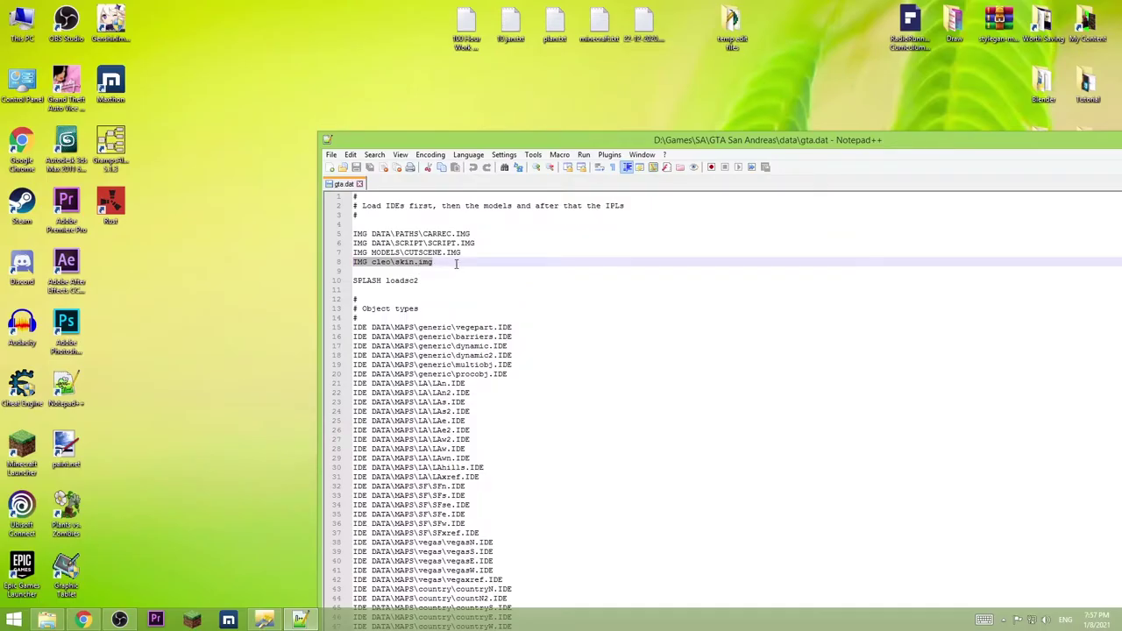
drag(456, 264, 304, 256)
mouse_move(648, 141)
mouse_down()
mouse_move(443, 166)
mouse_move(437, 346)
mouse_up()
- Show the game's cleo folder in Explorer with skin.img selected
click(692, 246)
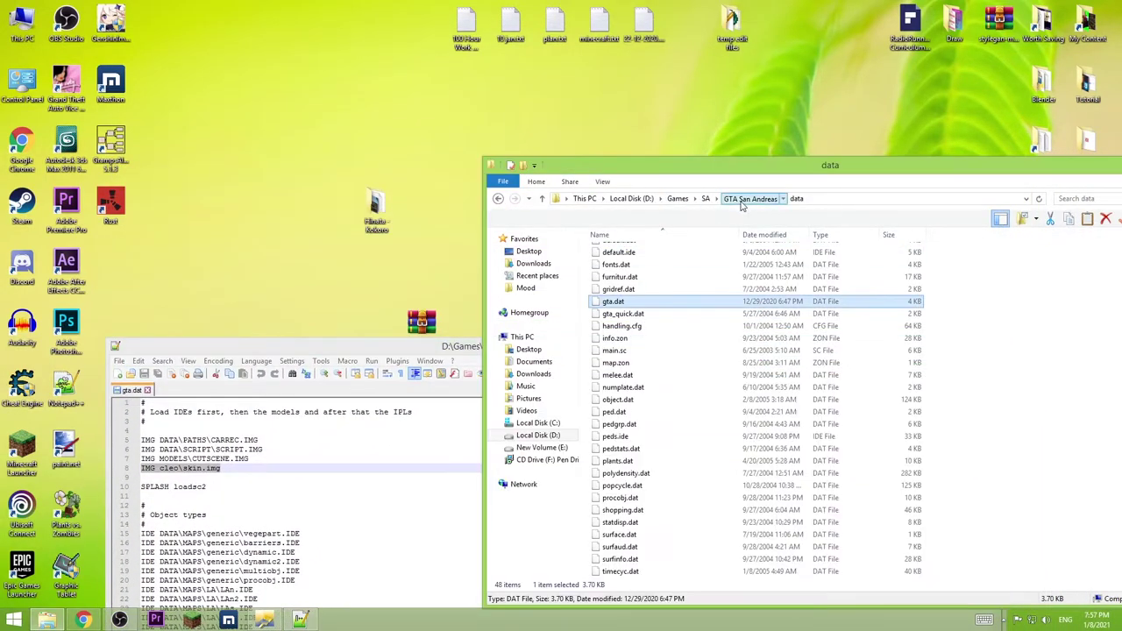
click(750, 198)
double_click(609, 276)
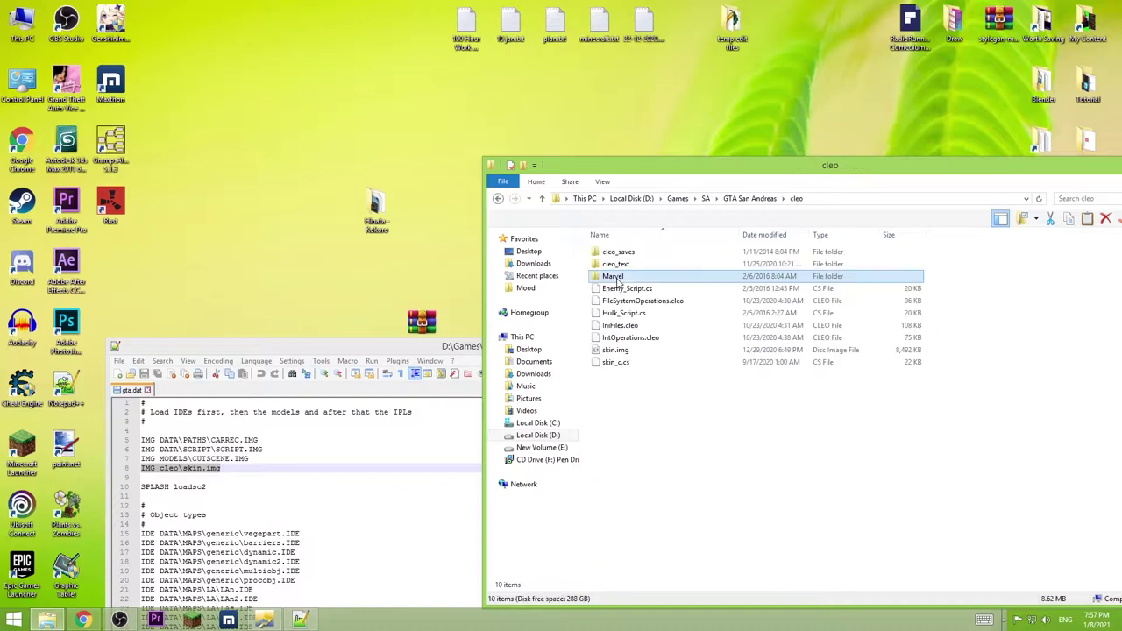
click(620, 352)
- Save gta.dat in Notepad++ and minimize the editor
drag(424, 350, 577, 183)
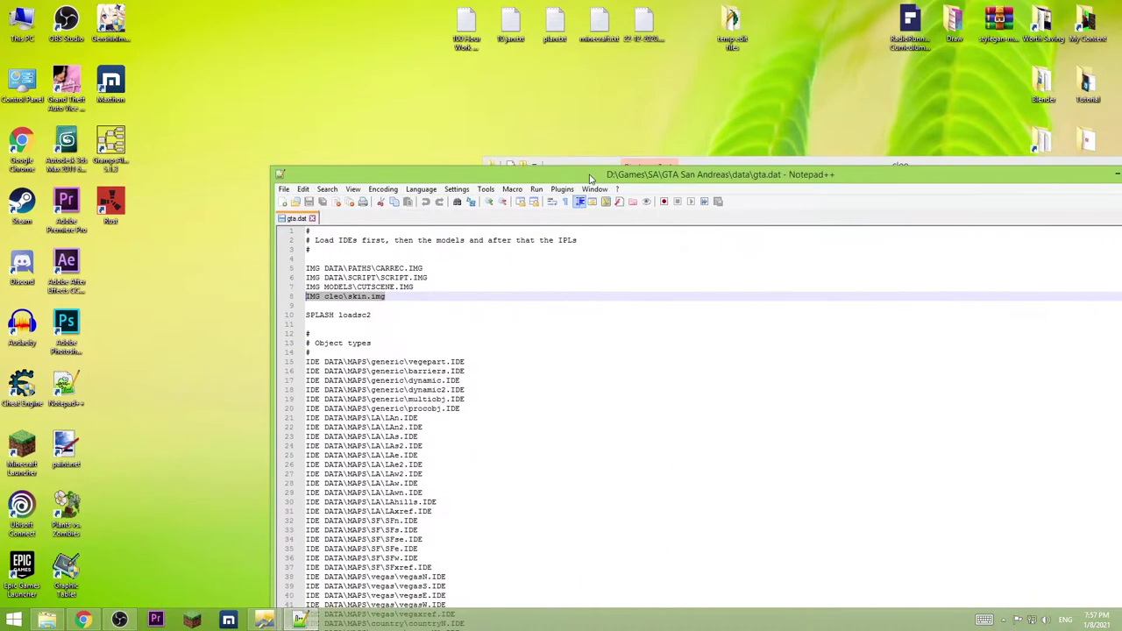
click(400, 301)
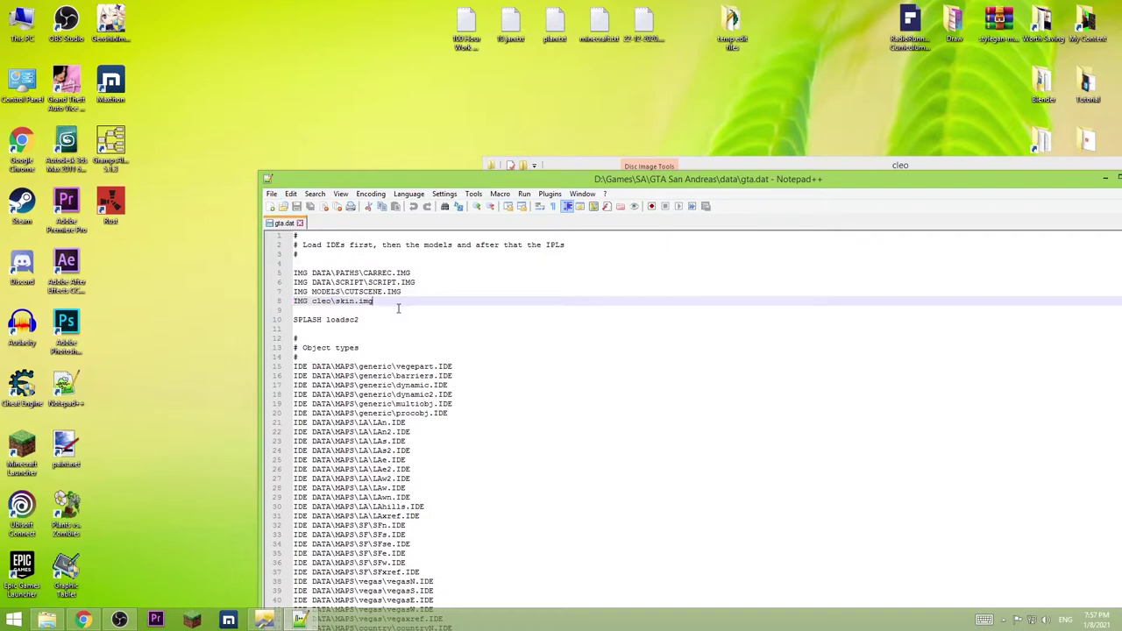
click(297, 208)
drag(660, 179, 448, 176)
click(895, 173)
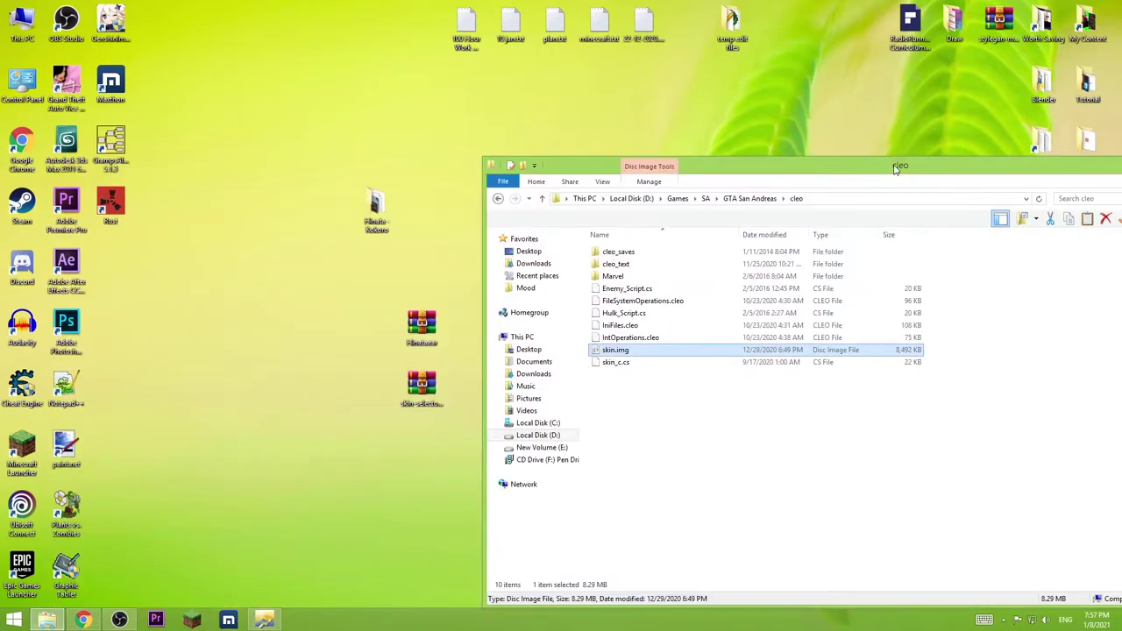
- Restore TXD Workshop from the taskbar over the centred cleo folder
drag(900, 165, 692, 136)
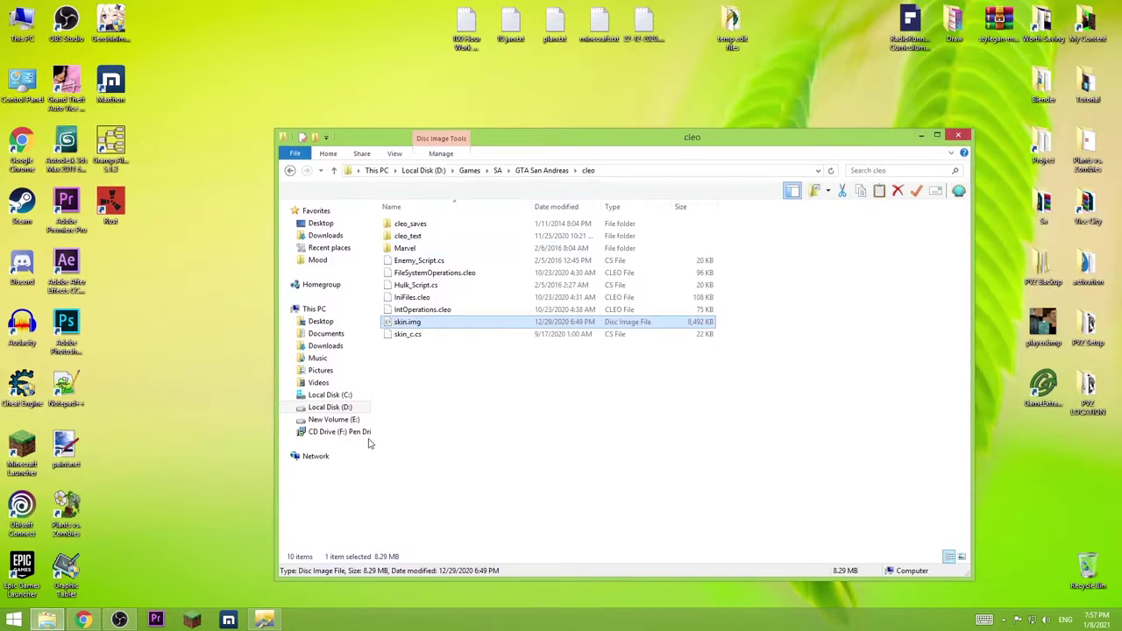
click(264, 620)
mouse_move(678, 266)
mouse_down()
mouse_move(666, 241)
mouse_move(672, 248)
mouse_up()
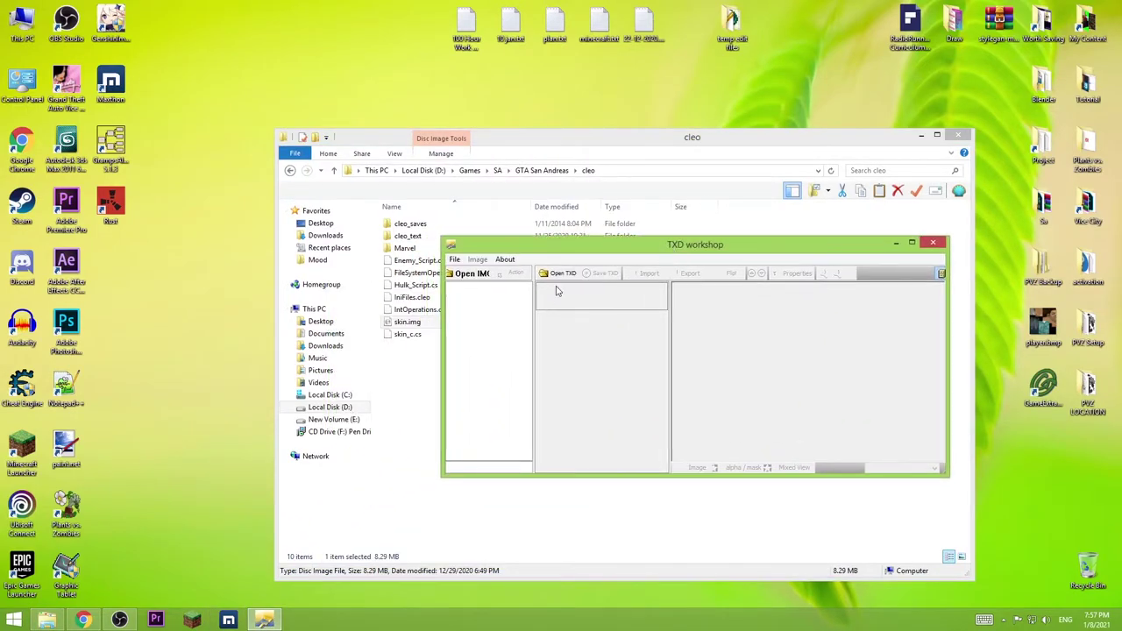
- Load D:\Games\SA\GTA San Andreas\cleo\skin.img through TXD Workshop's Open IMG
click(472, 275)
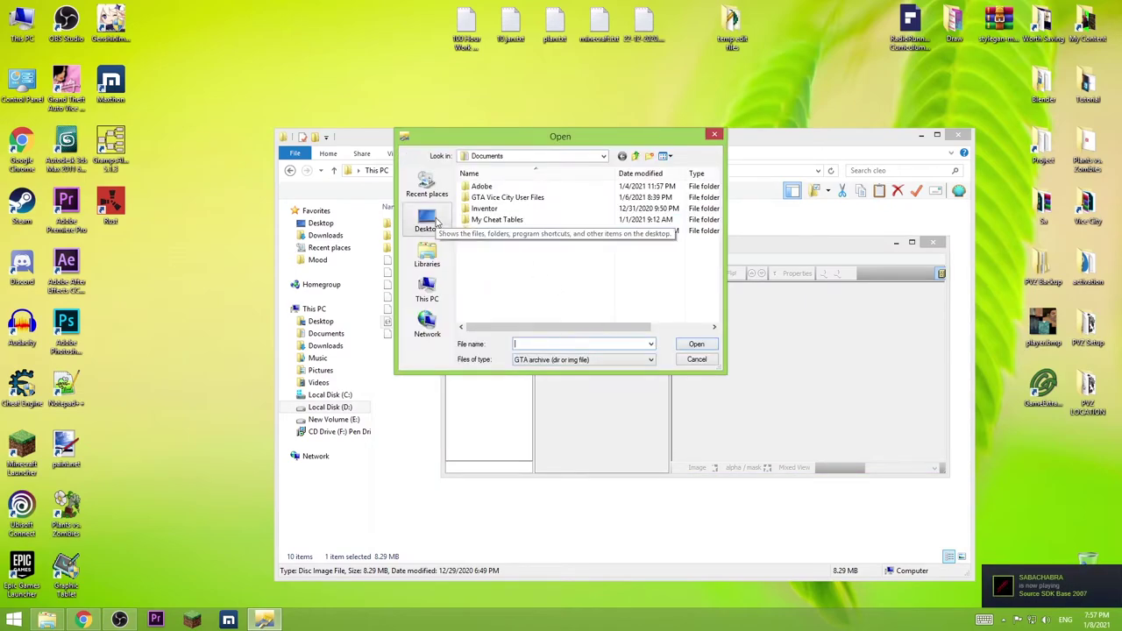
click(429, 221)
double_click(529, 246)
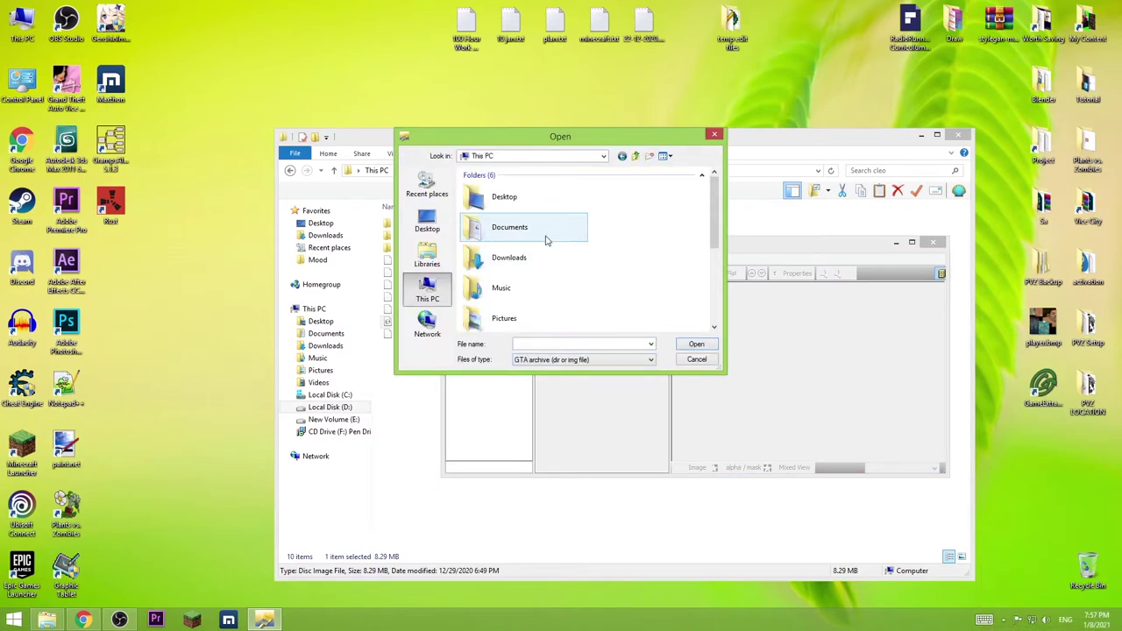
click(633, 156)
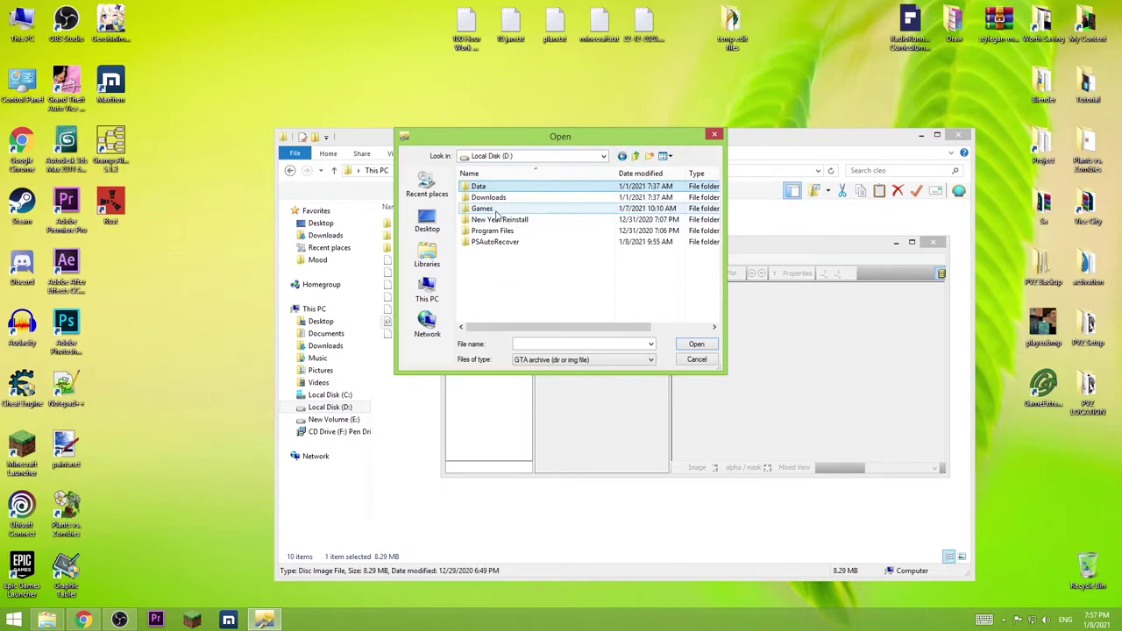
double_click(496, 210)
double_click(489, 186)
double_click(524, 186)
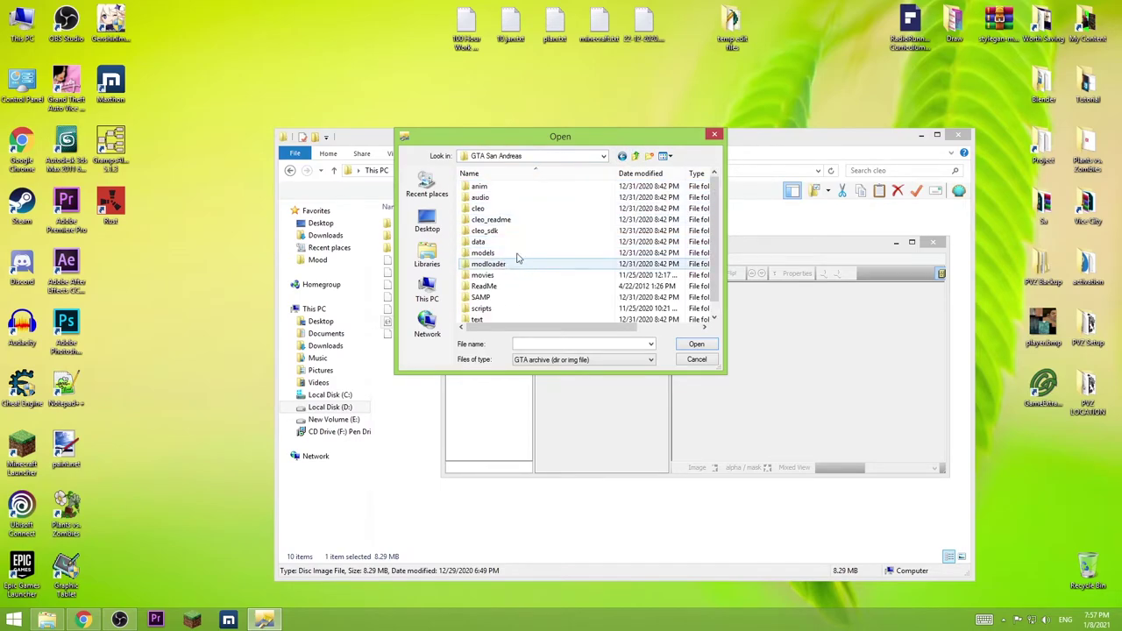
double_click(513, 208)
click(483, 220)
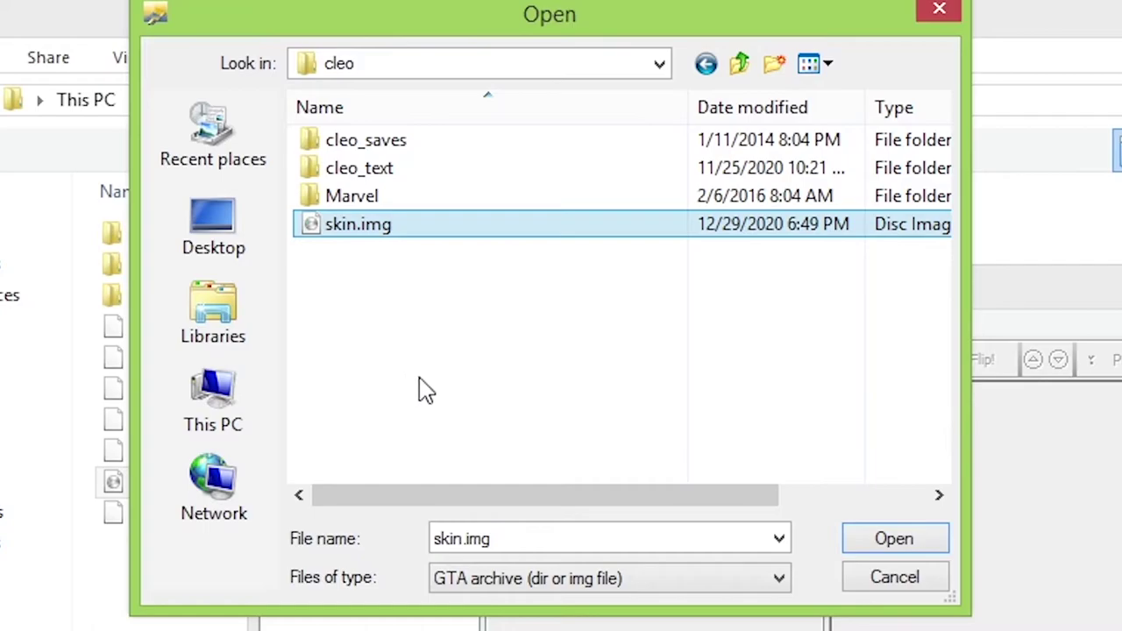
click(696, 344)
- Add Hinata_Ko.dff and Hinata_Ko.txd from the Hinata - Kokoro folder into skin.img
double_click(471, 338)
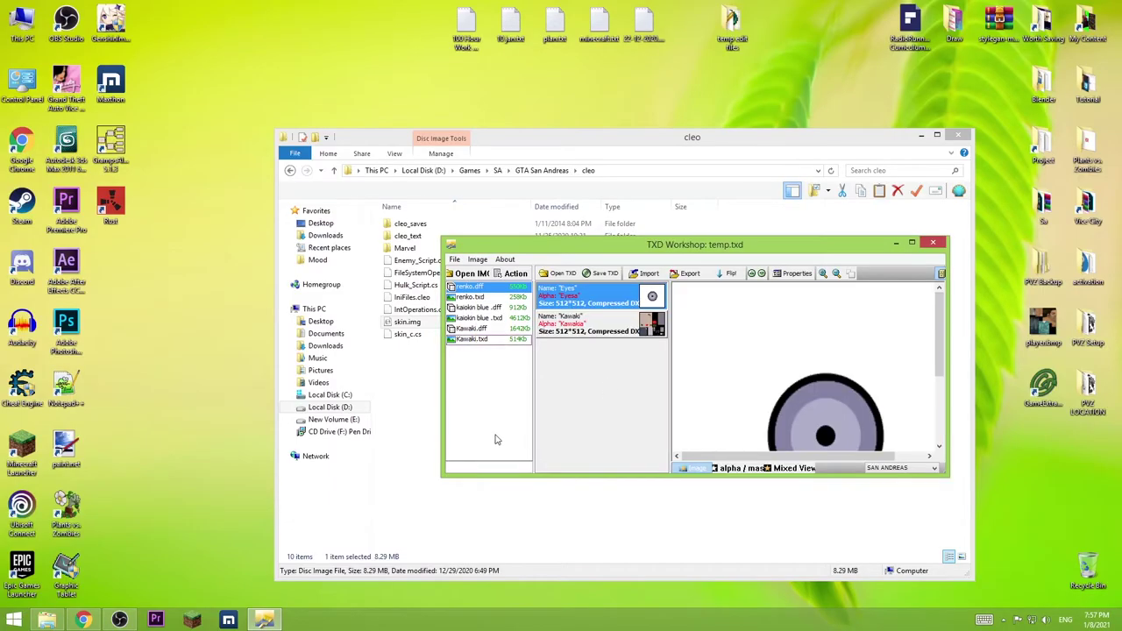
drag(687, 249, 818, 254)
right_click(611, 379)
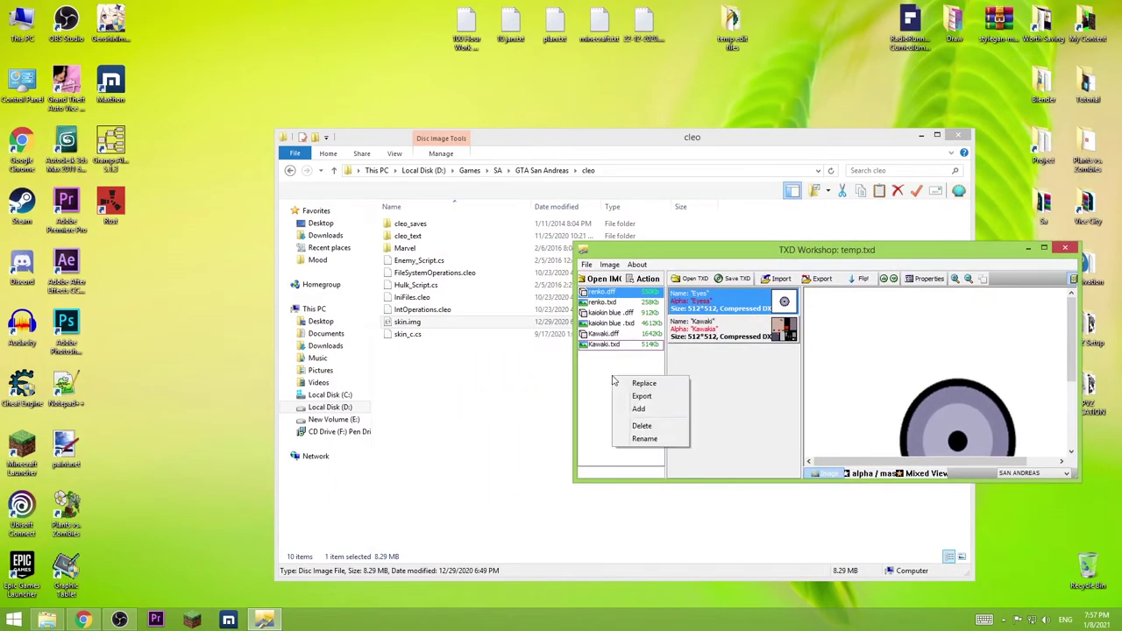
click(654, 409)
drag(710, 200, 711, 254)
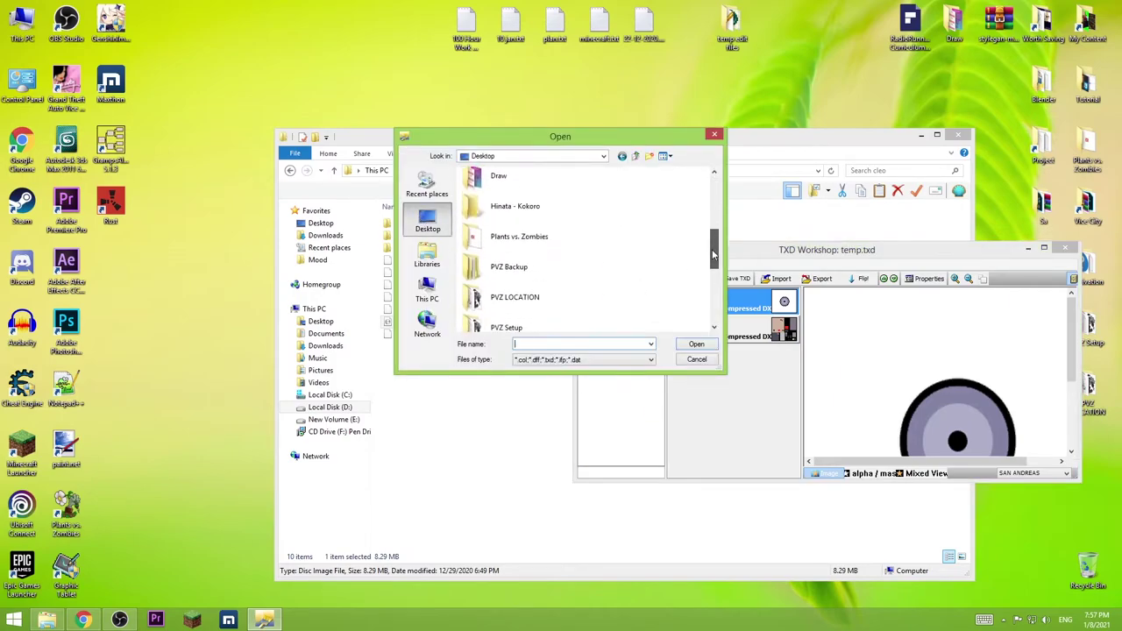
click(525, 200)
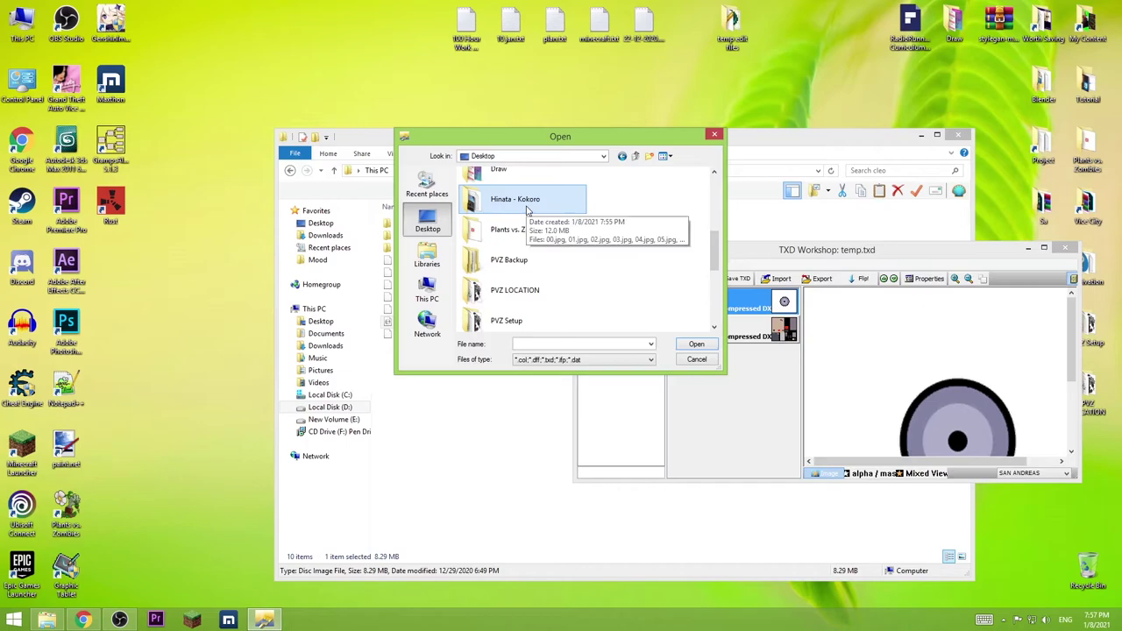
double_click(538, 209)
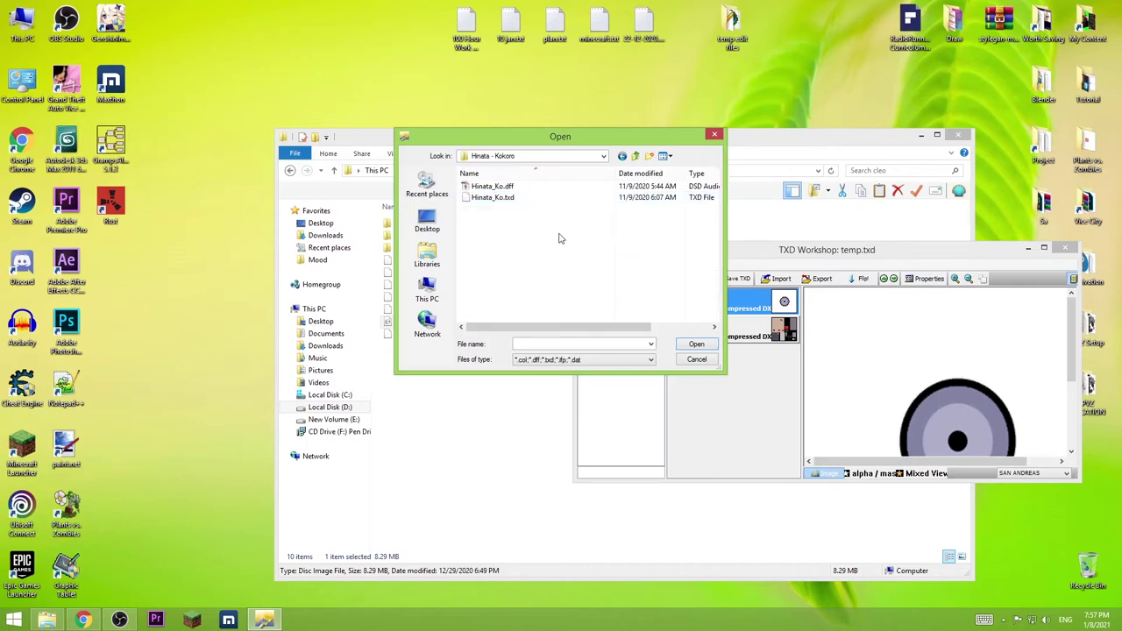
drag(531, 233, 487, 180)
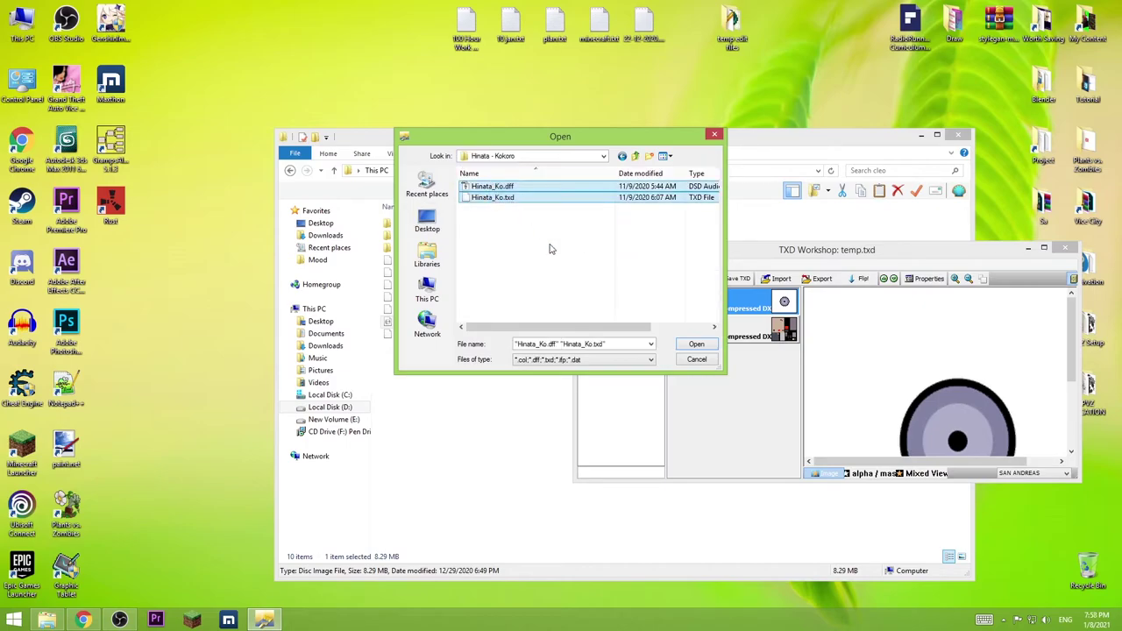
click(696, 345)
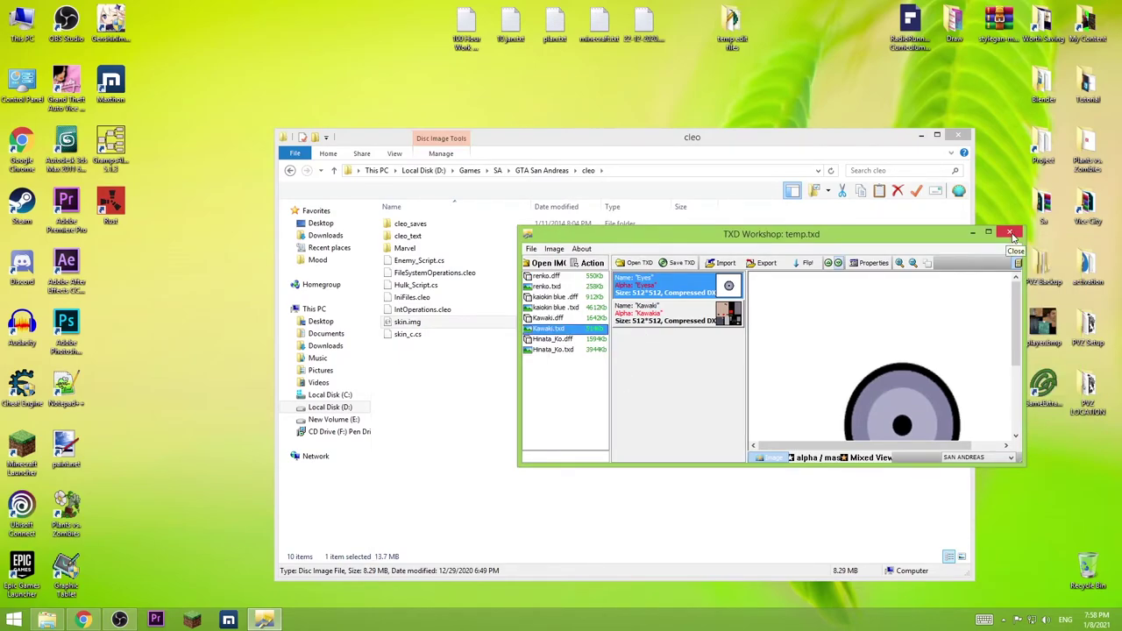
- Close TXD Workshop and the cleo folder, then refresh the desktop
click(1012, 235)
click(959, 135)
right_click(637, 244)
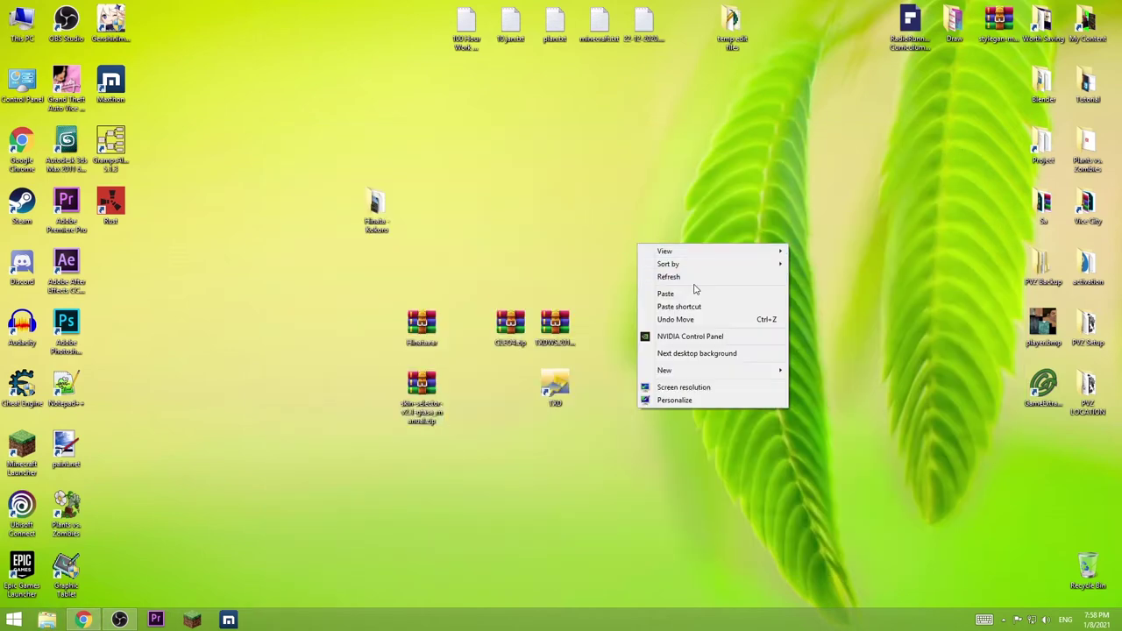
click(692, 277)
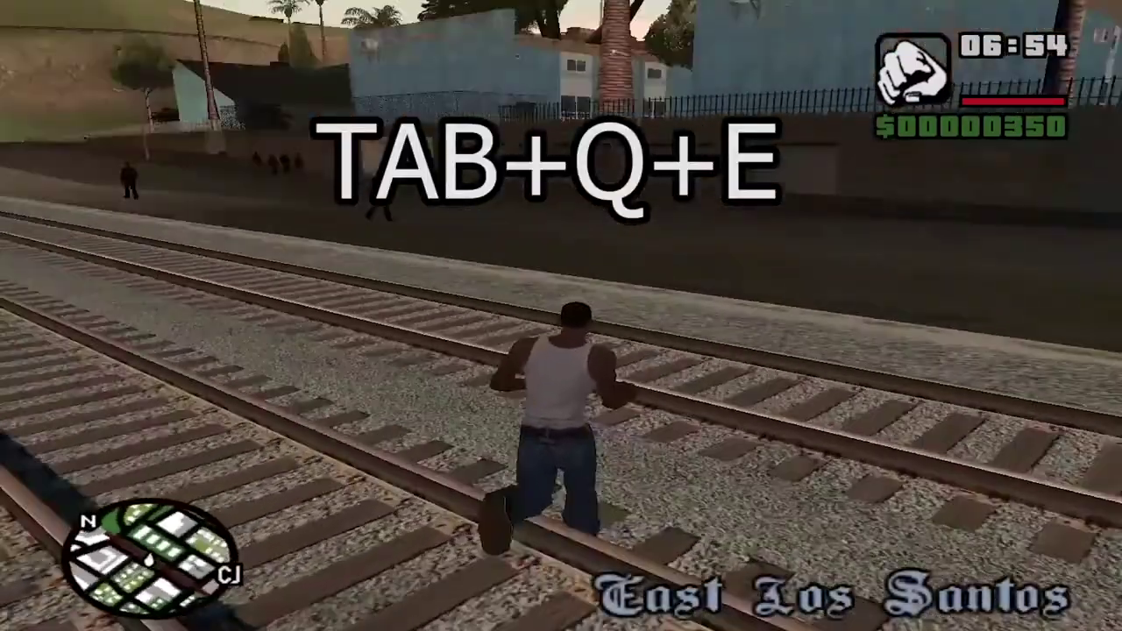
- Open SkinSelector with Tab+Q+E, enter Add-on Actors and highlight HINATA KO
key(Tab+q+e)
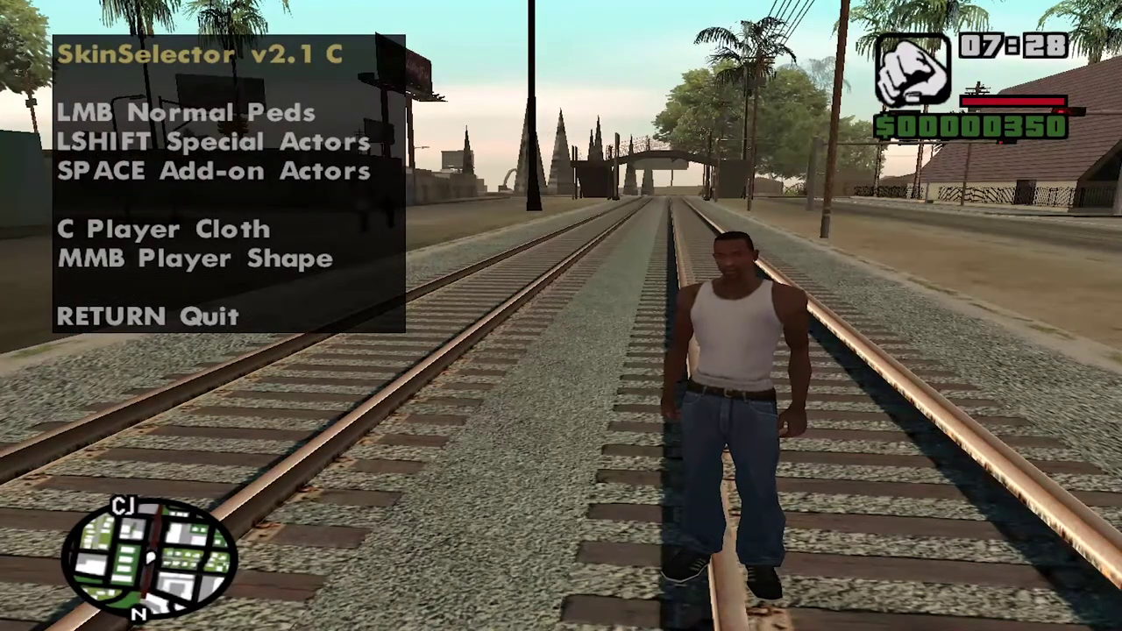
key(space)
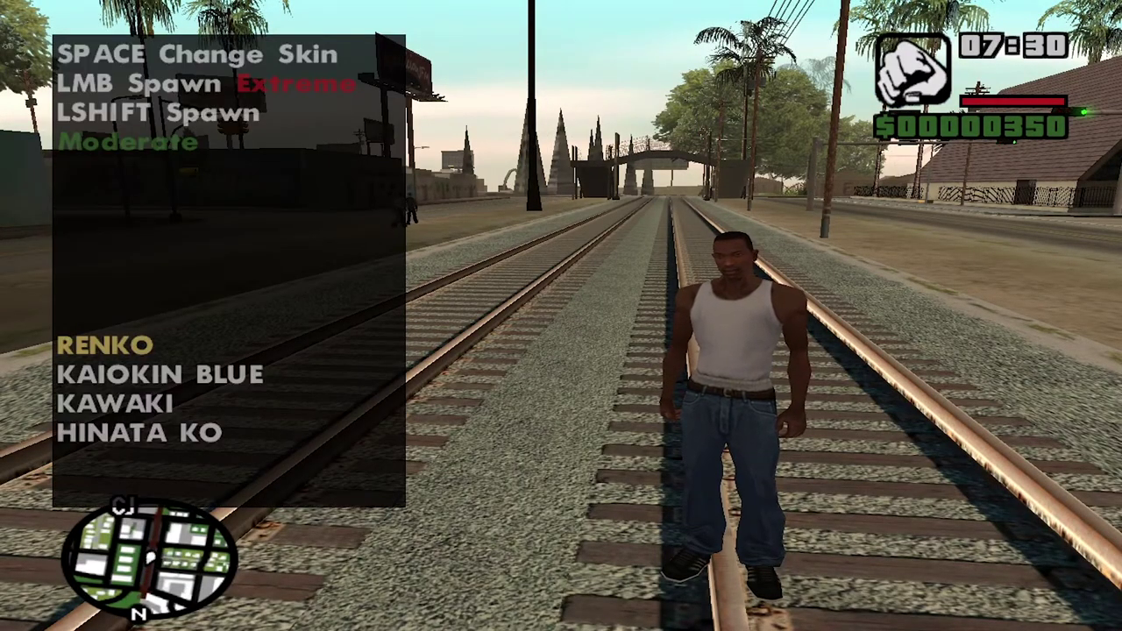
key(Down)
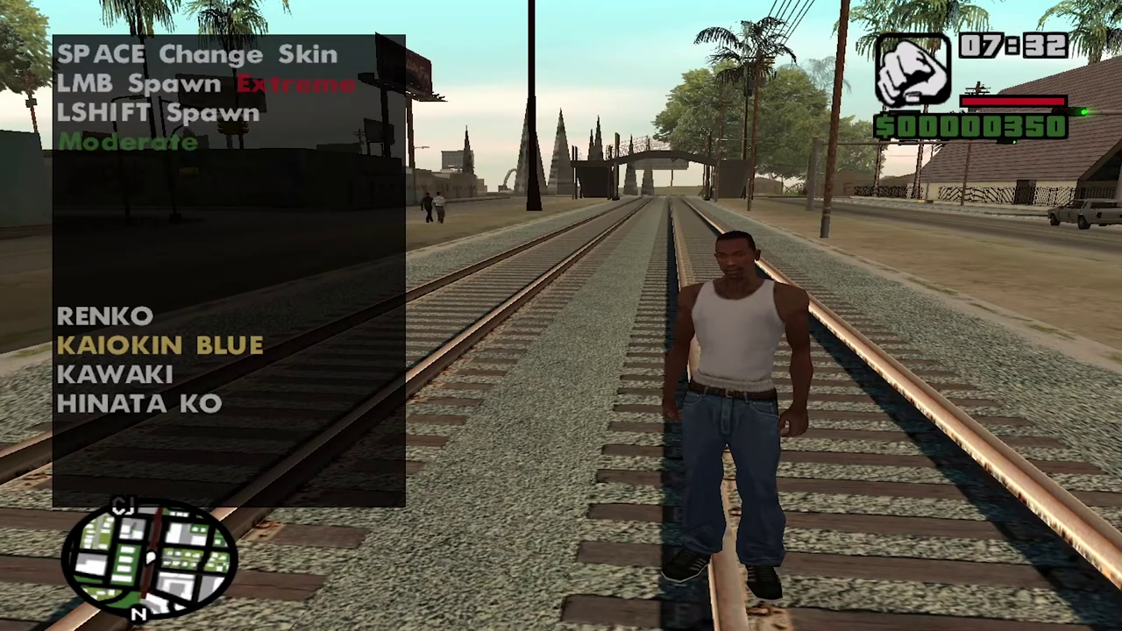
key(Down)
key(Down)
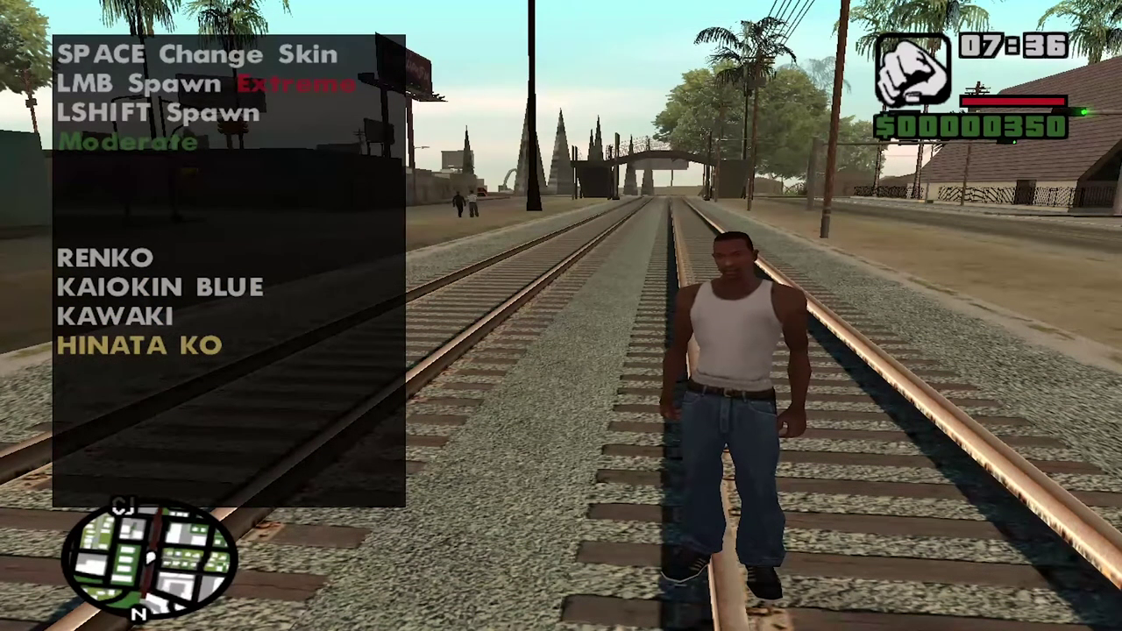
- Apply the HINATA KO skin, close the selector, and run her along the tracks
key(space)
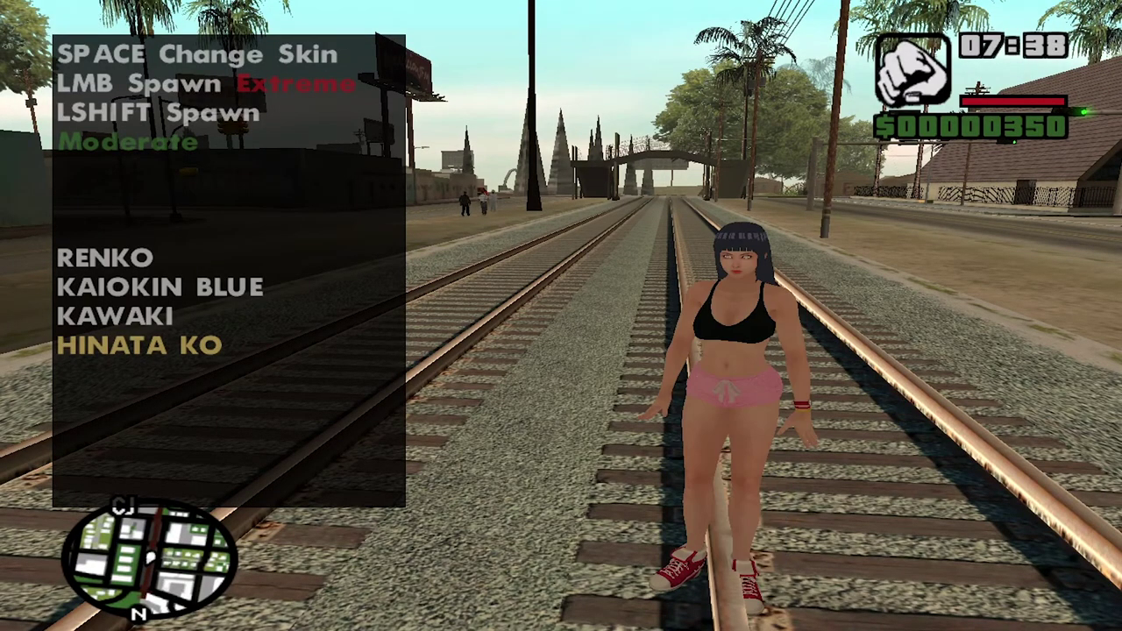
key(Return)
key(Return)
key(w)
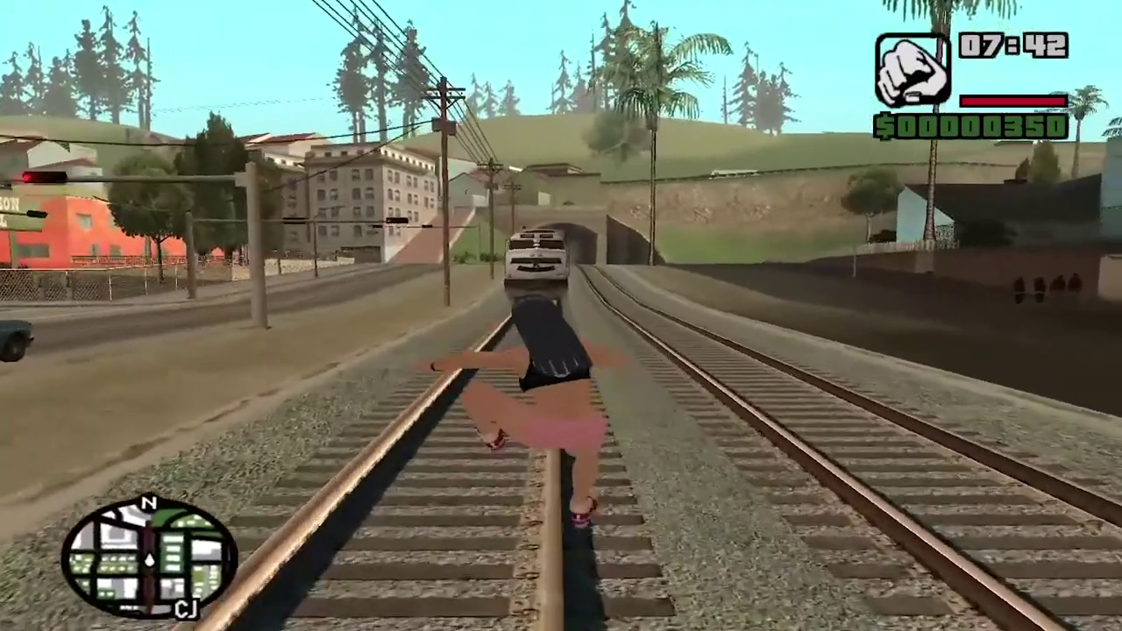
key(s)
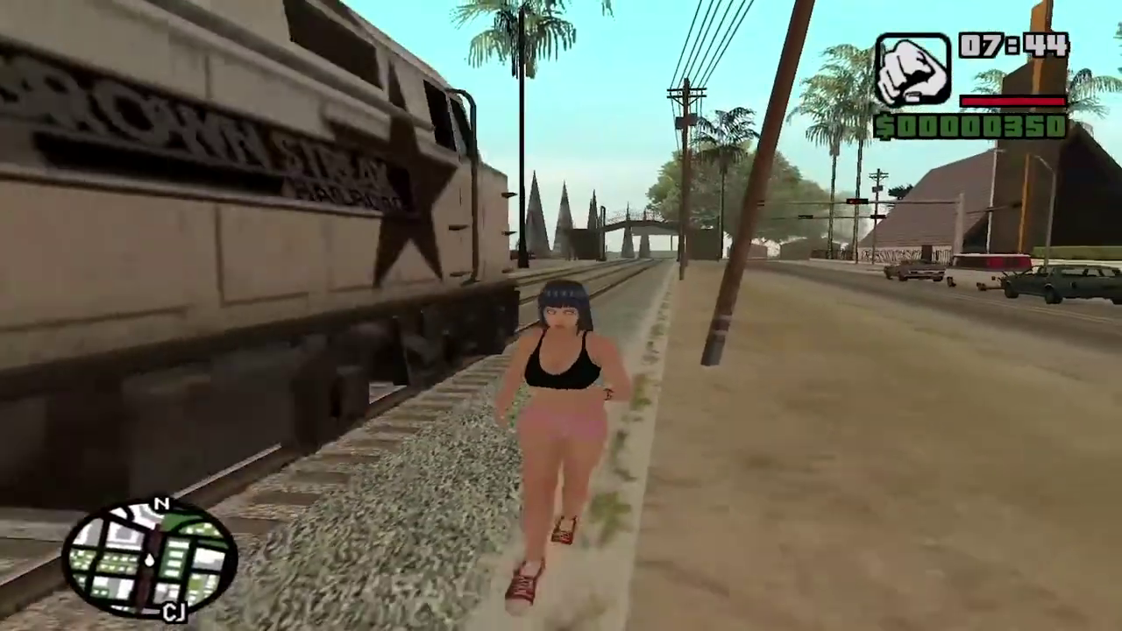